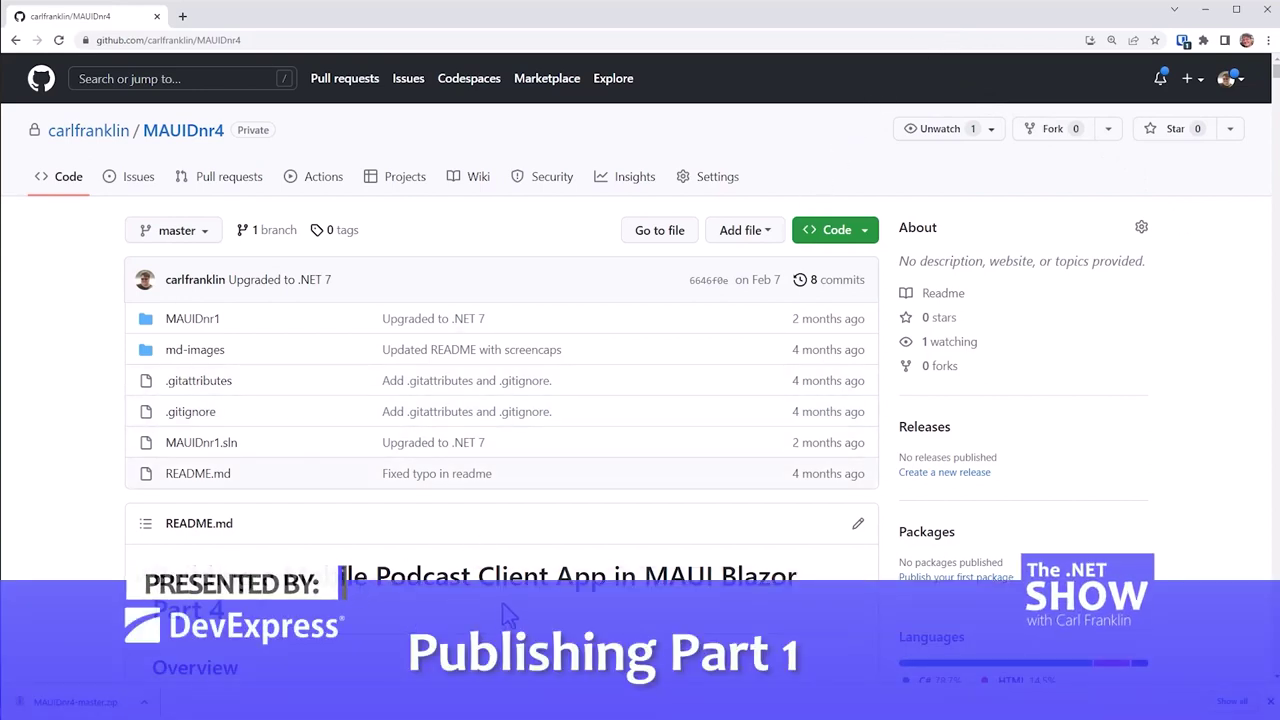
# Step: Read through the MAUIDnr4 README, return to its top, and minimize Chrome to show Visual Studio
pyautogui.scroll(-5, 666, 600)
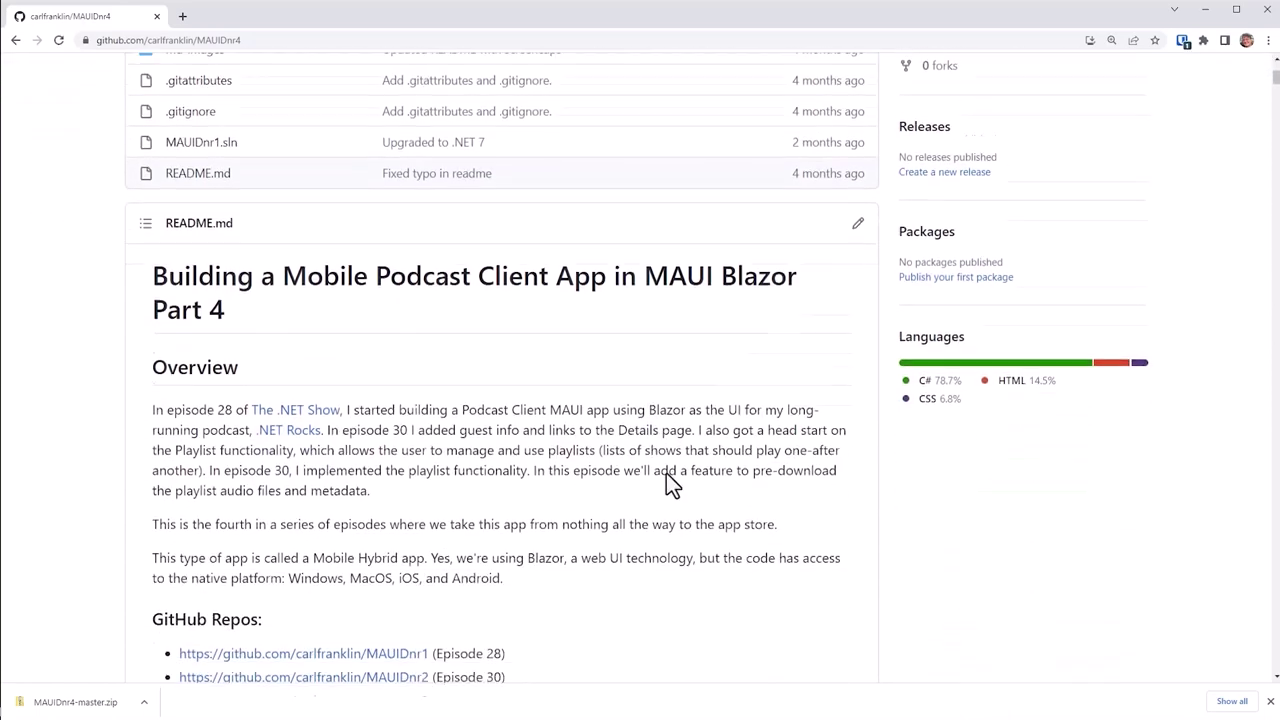
pyautogui.scroll(-9, 700, 460)
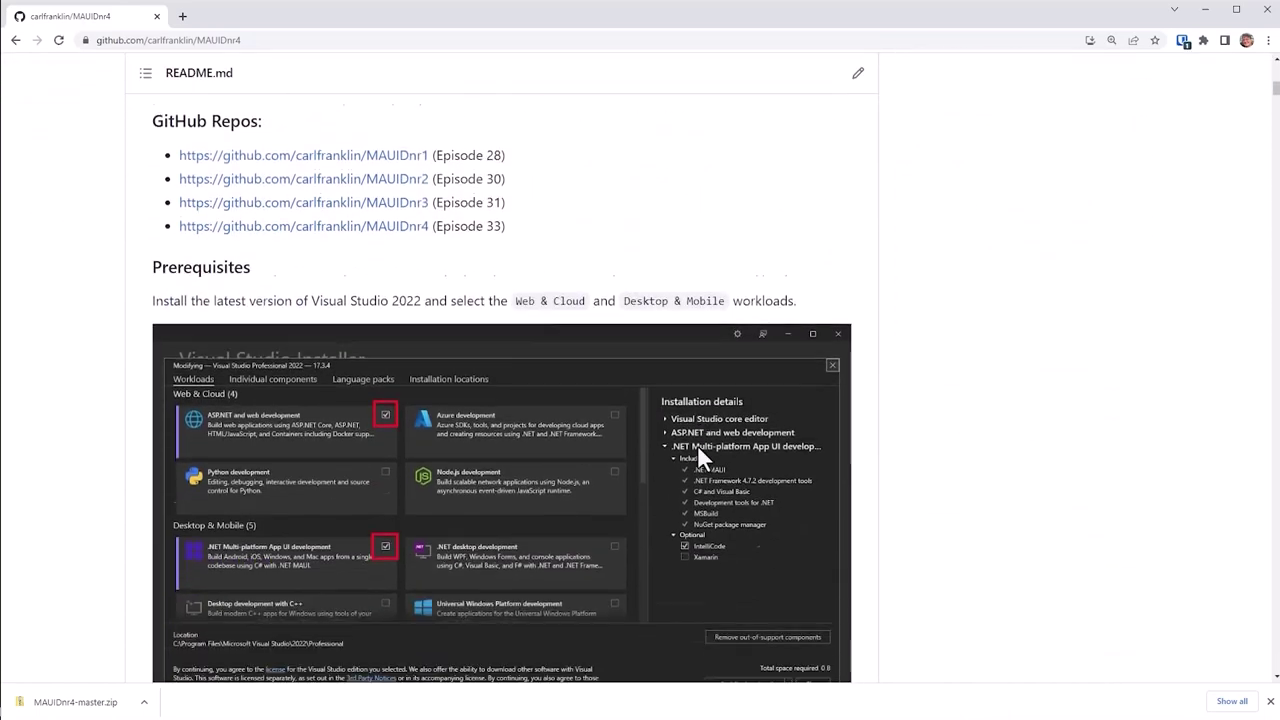
pyautogui.scroll(-8, 697, 458)
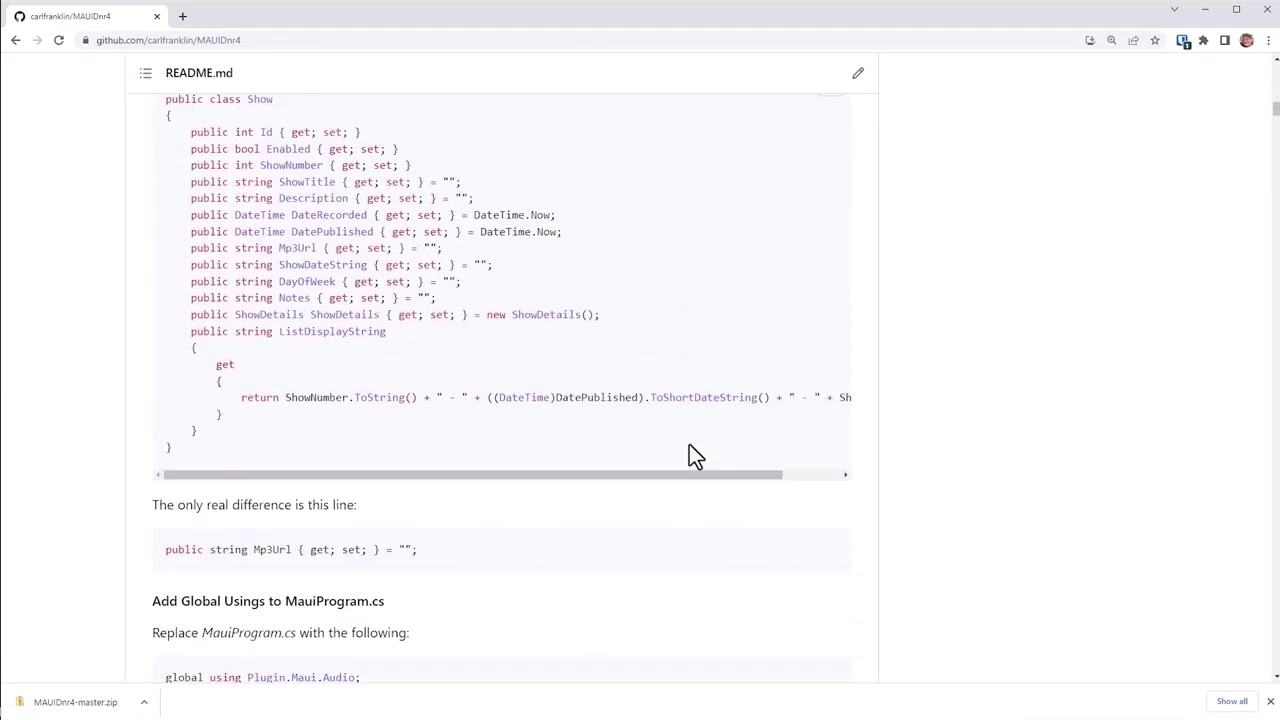
pyautogui.scroll(-8, 689, 440)
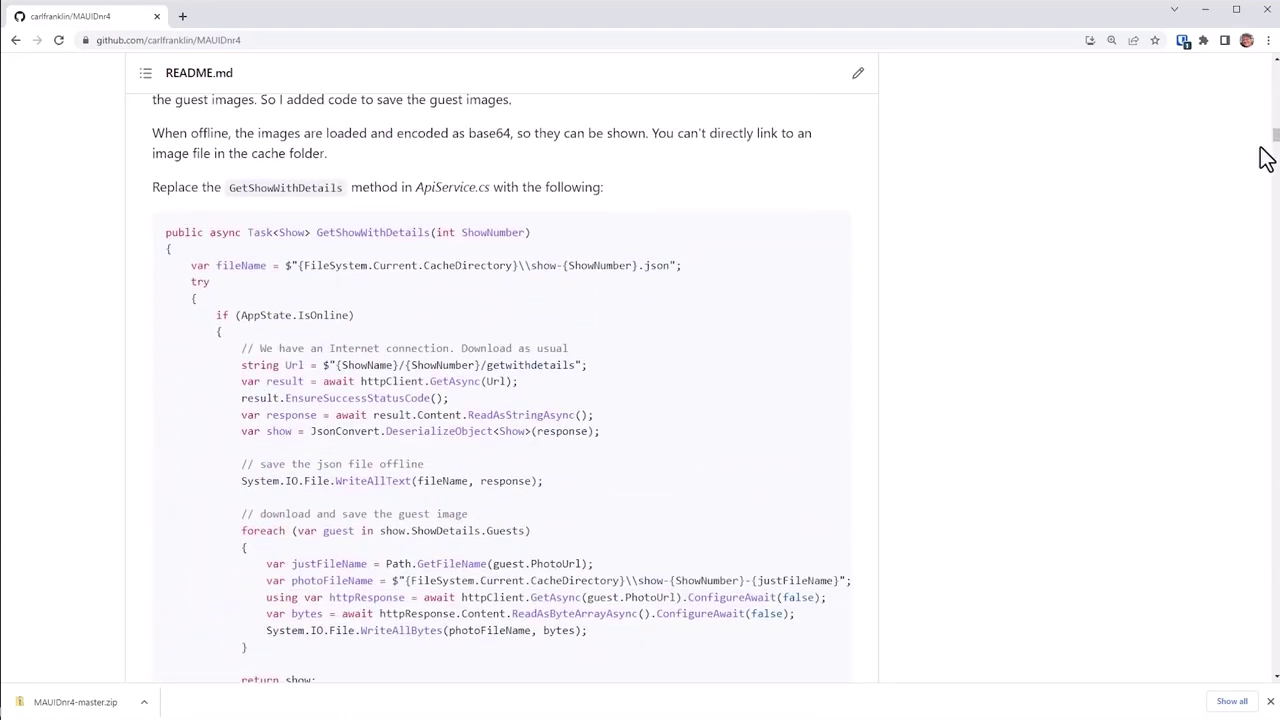
pyautogui.moveTo(1275, 145); pyautogui.dragTo(1274, 60)
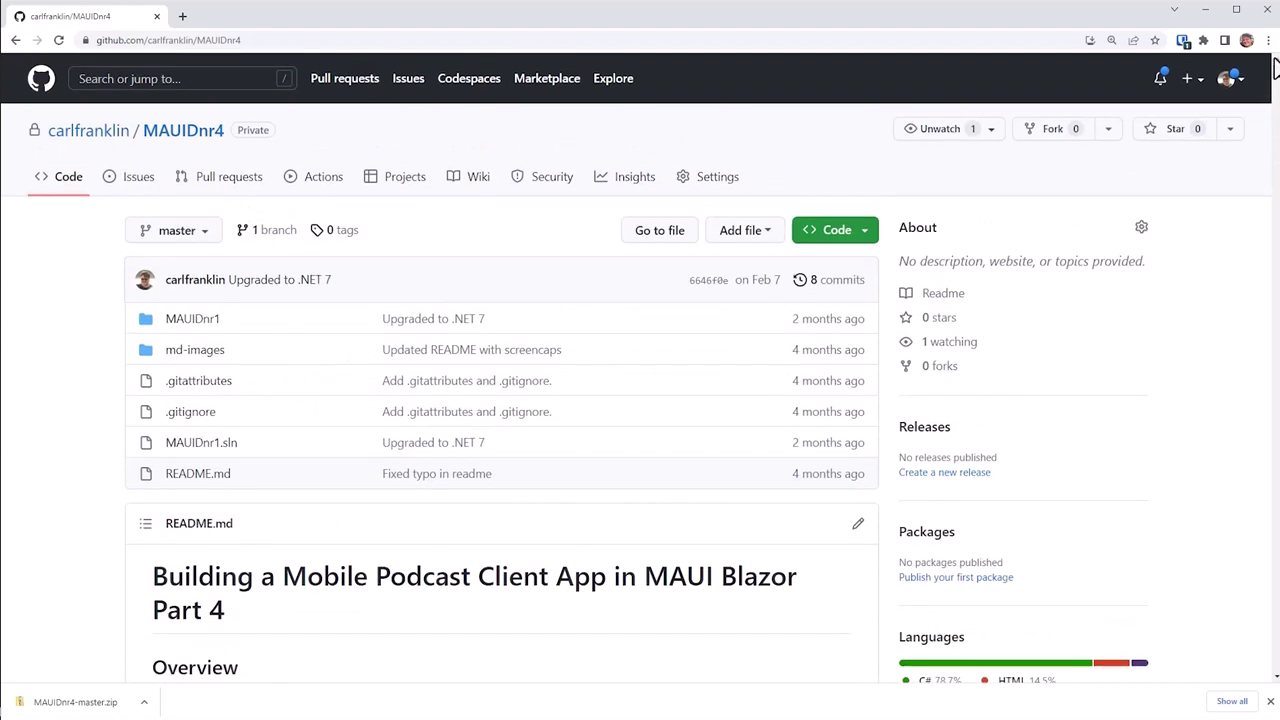
pyautogui.click(1204, 12)
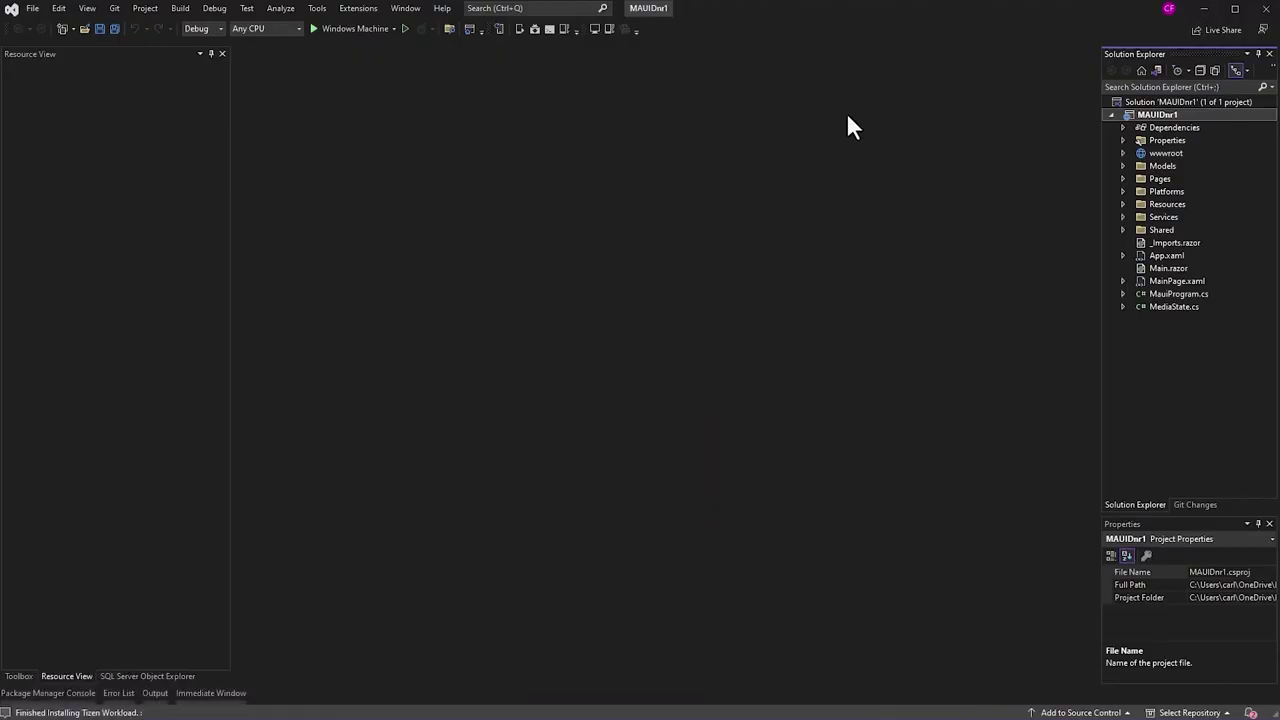
# Step: Run the podcast client on Windows Machine and filter episodes by 'web'
pyautogui.click(356, 28)
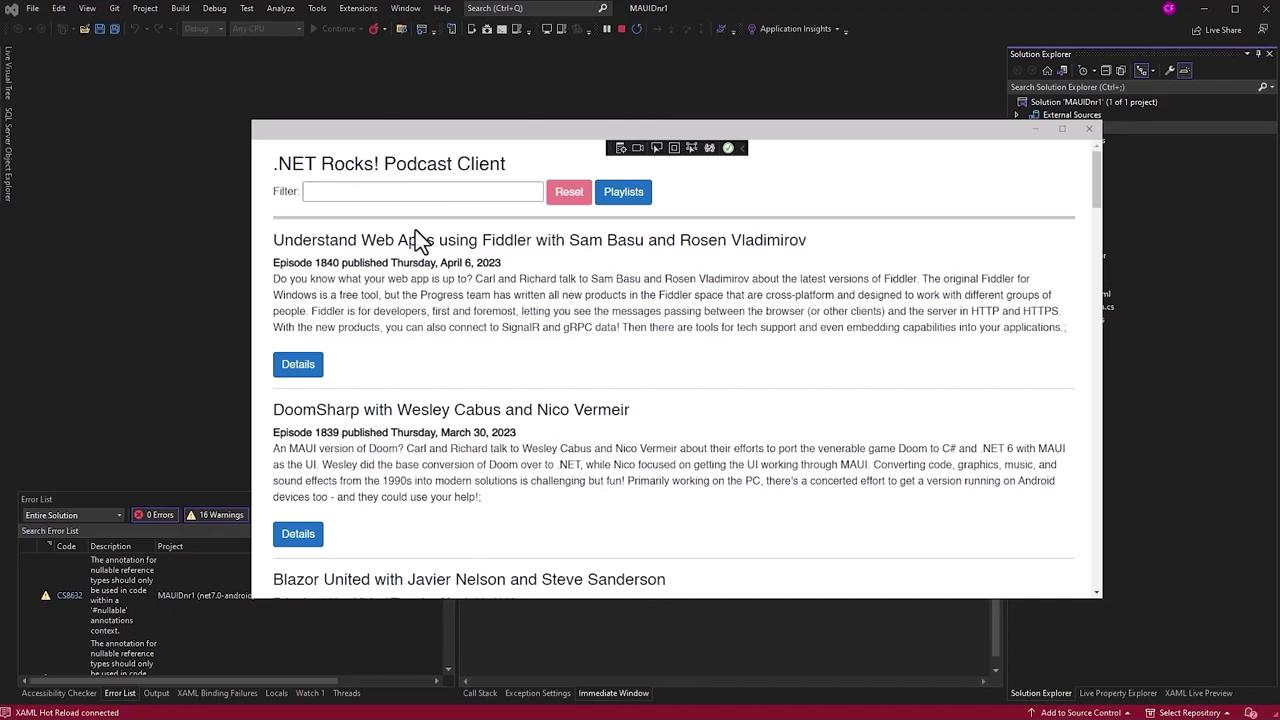
pyautogui.click(397, 195)
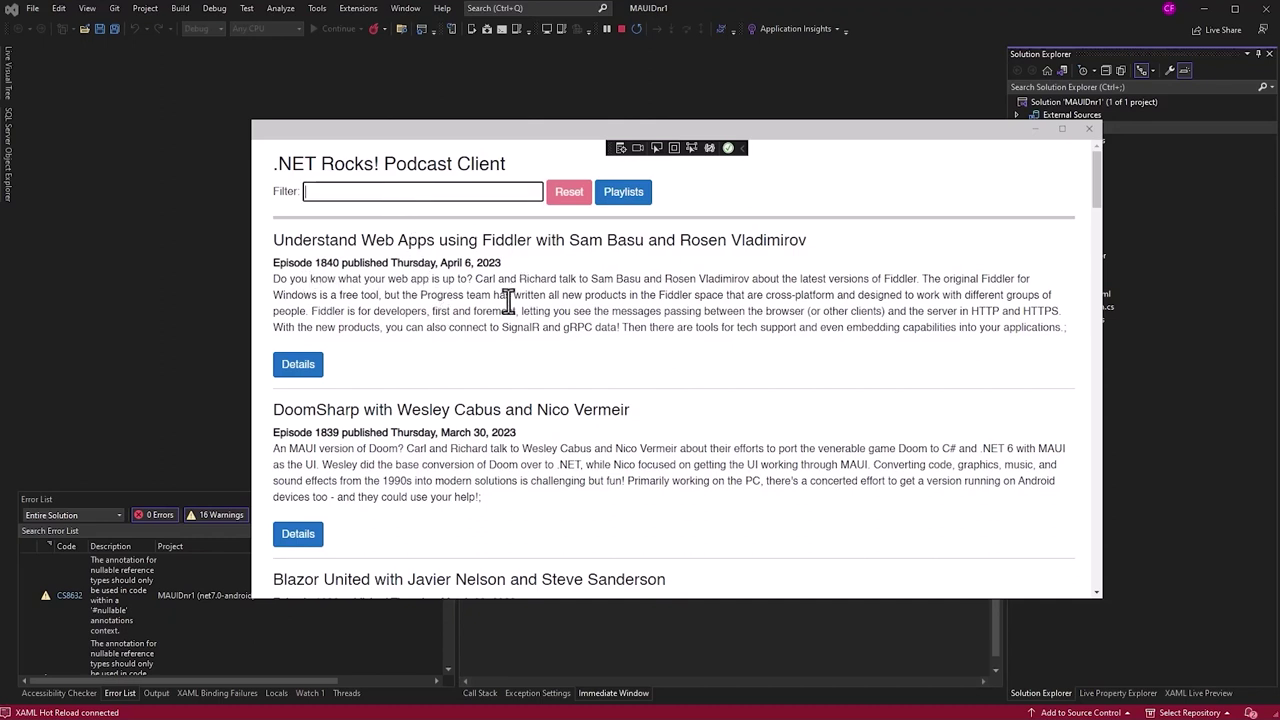
pyautogui.write('web')
pyautogui.press('Tab')
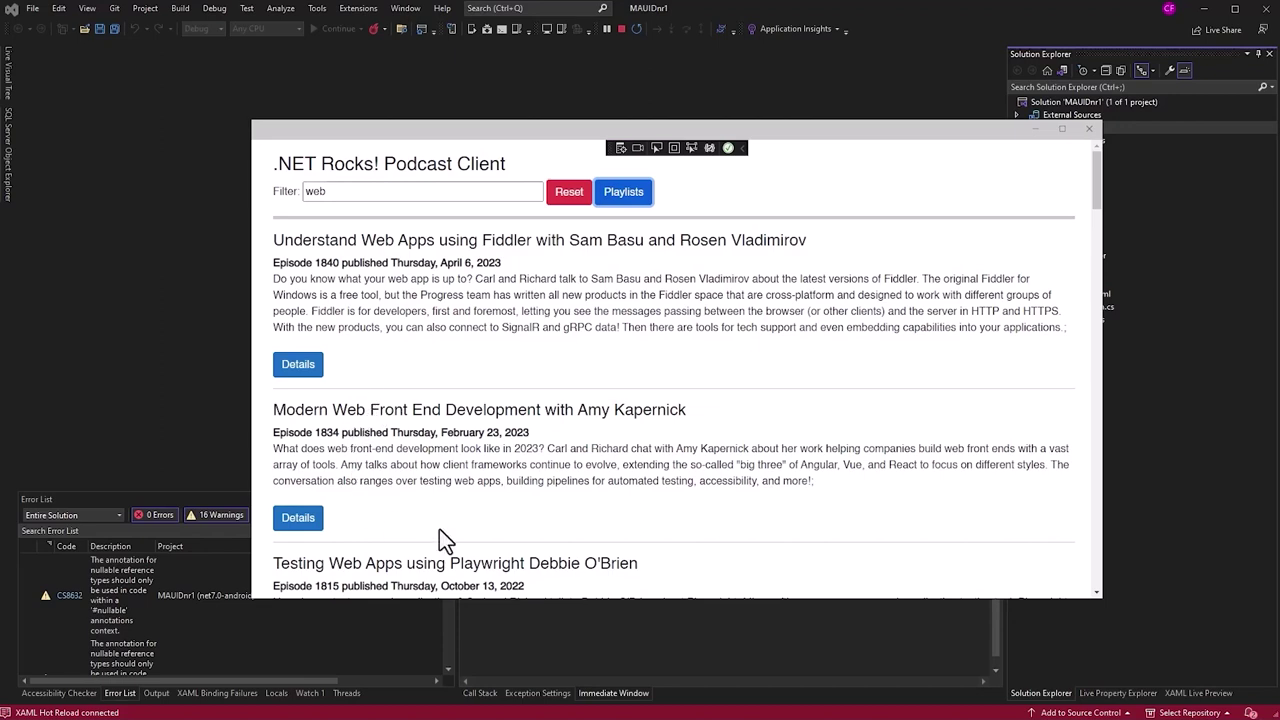
# Step: View the Fiddler web apps episode details, go back to the list, and close the app
pyautogui.click(313, 374)
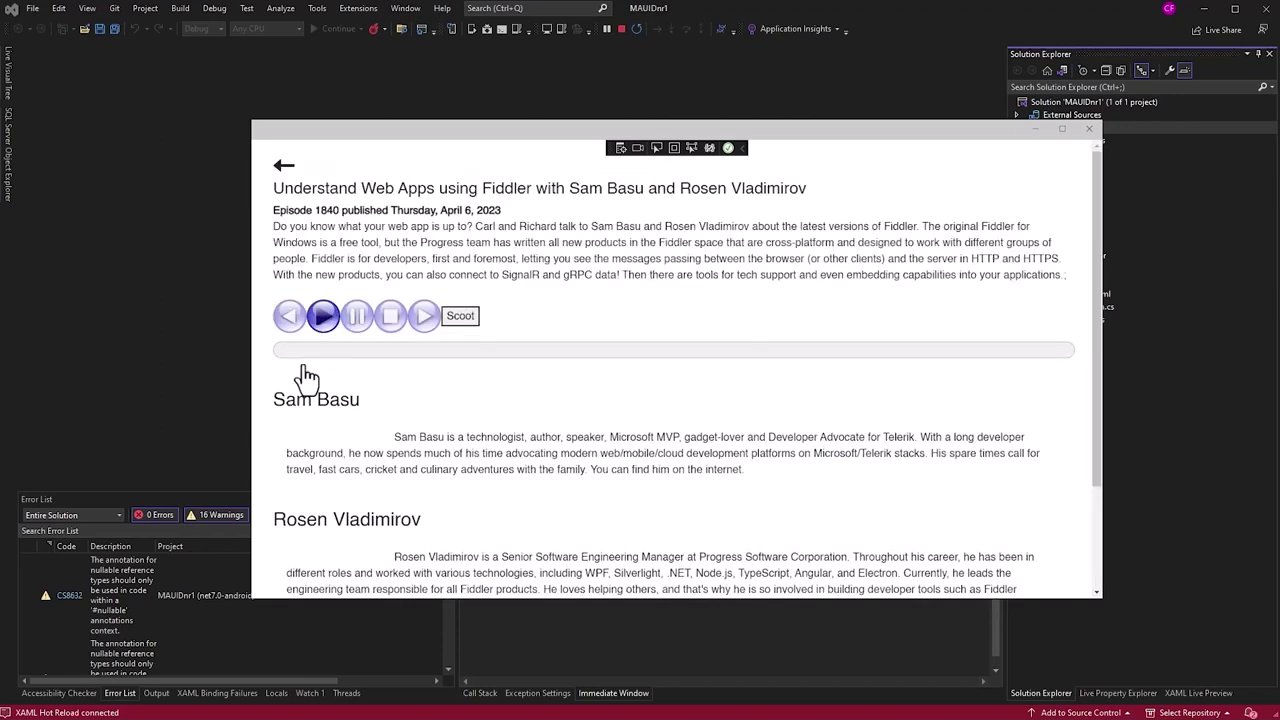
pyautogui.scroll(-4, 640, 320)
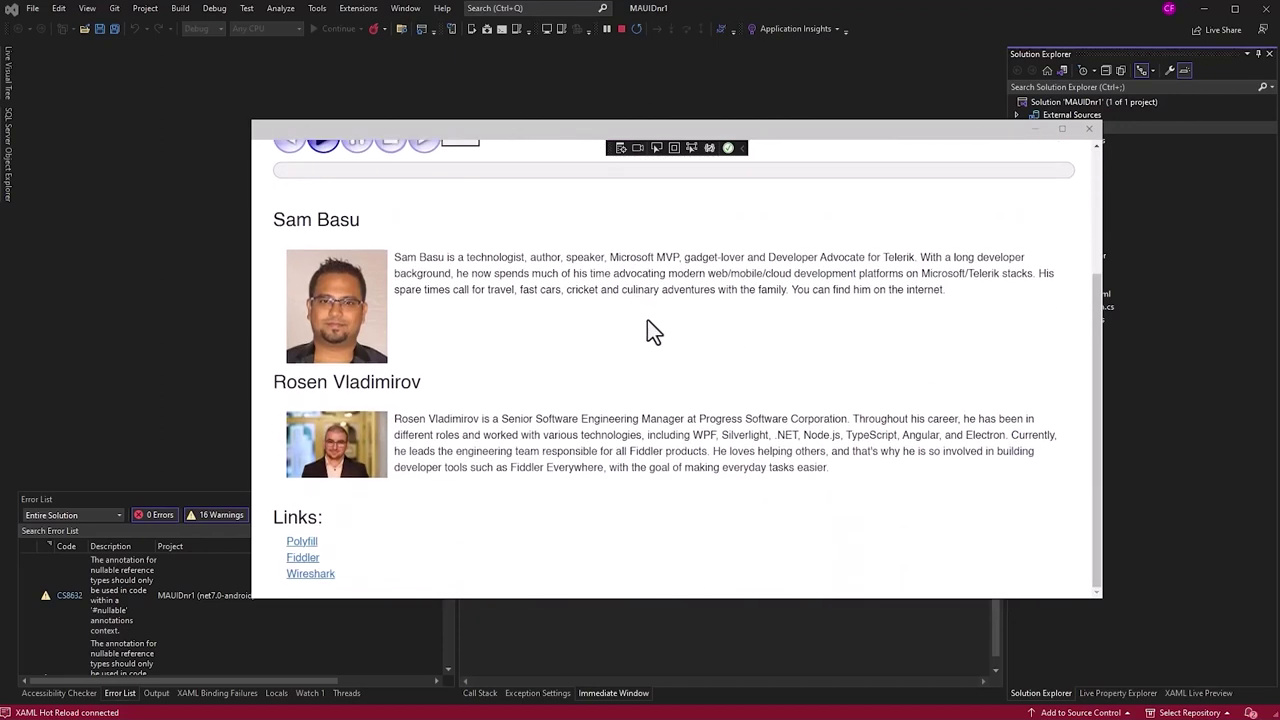
pyautogui.scroll(4, 651, 331)
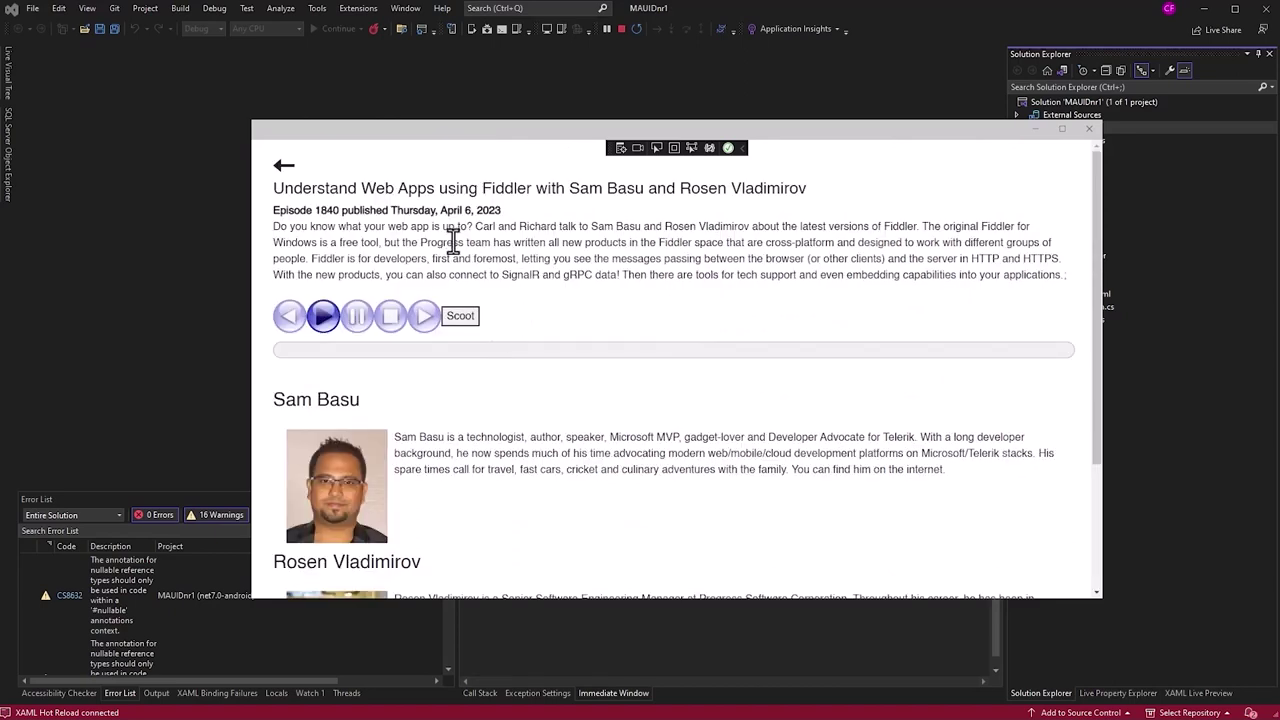
pyautogui.click(284, 166)
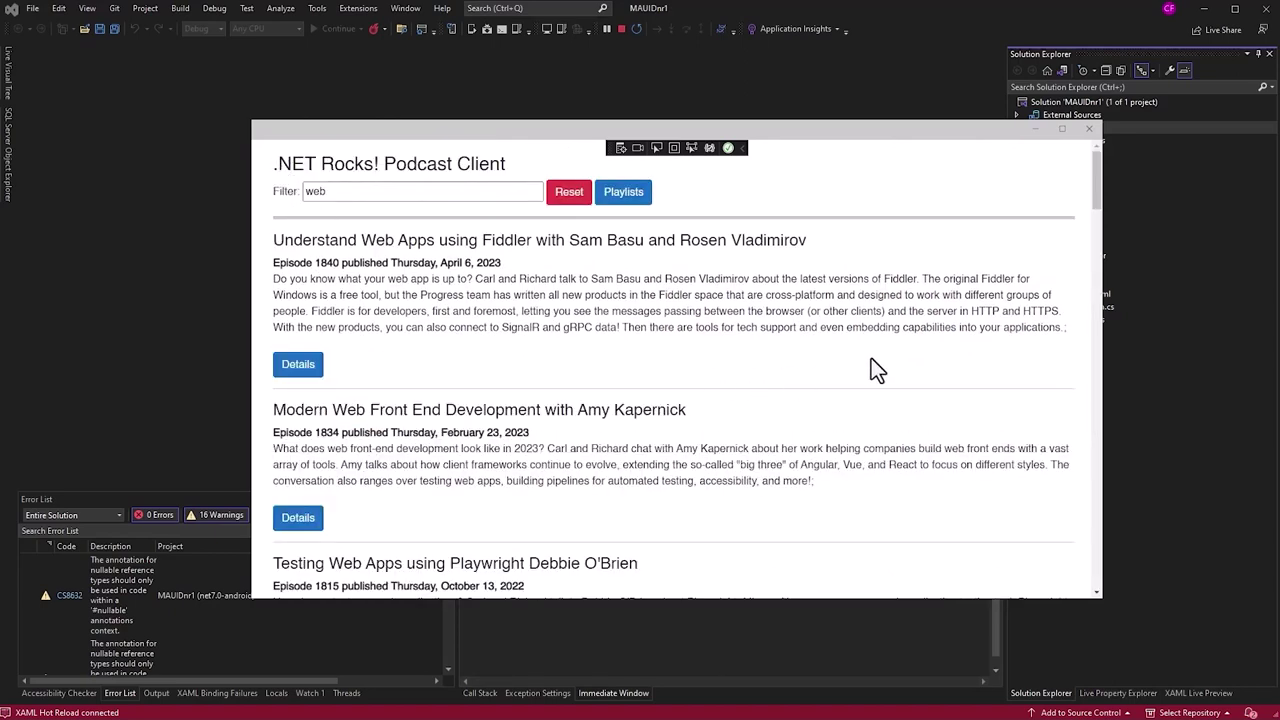
pyautogui.click(1090, 128)
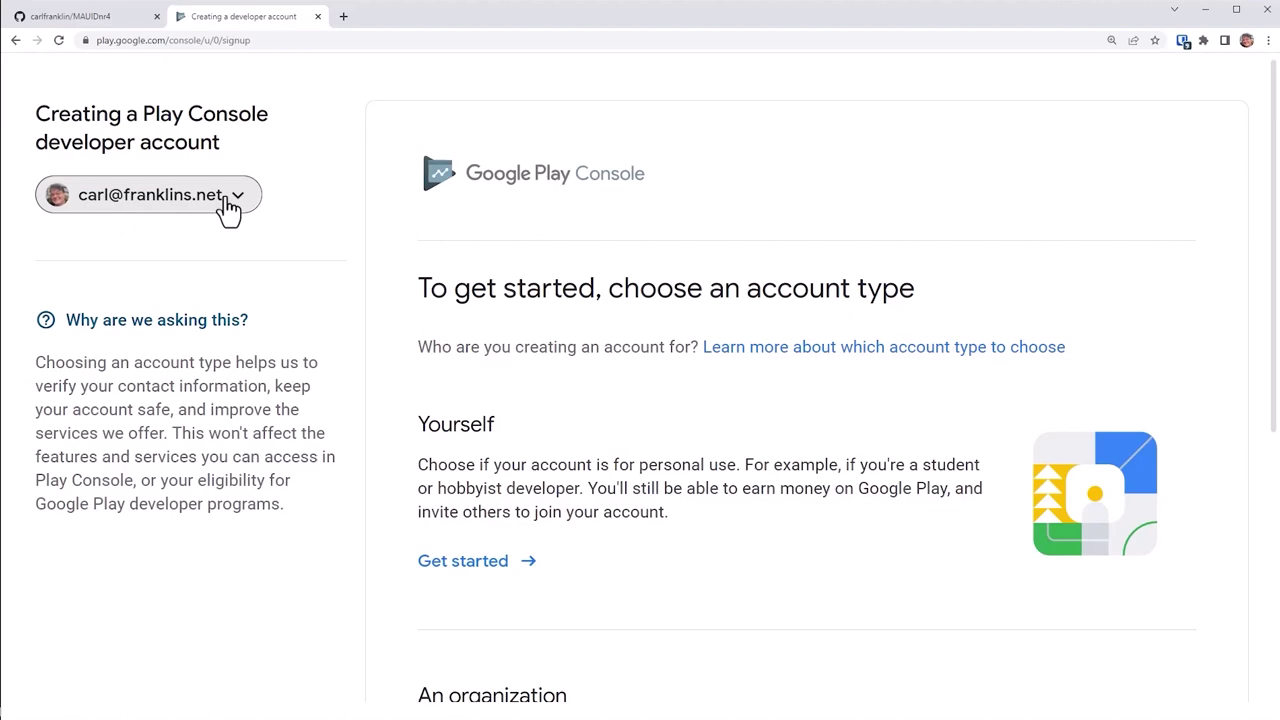
pyautogui.click(229, 205)
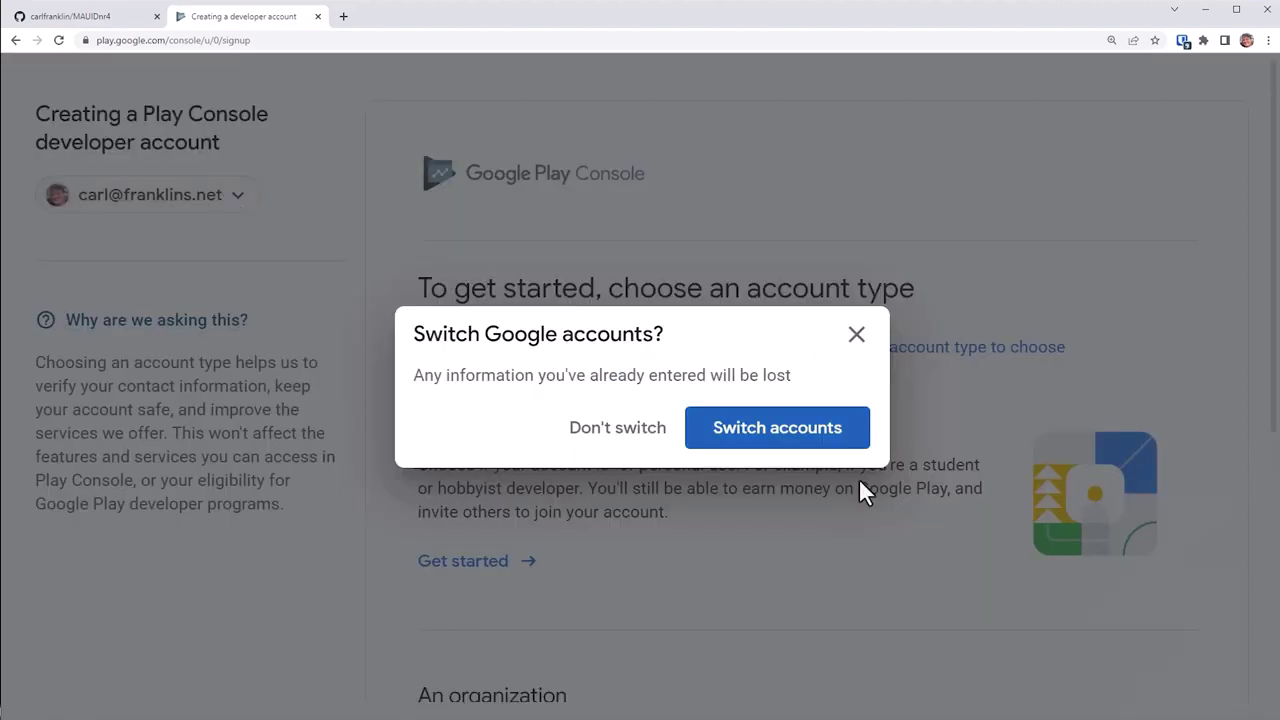
pyautogui.click(855, 337)
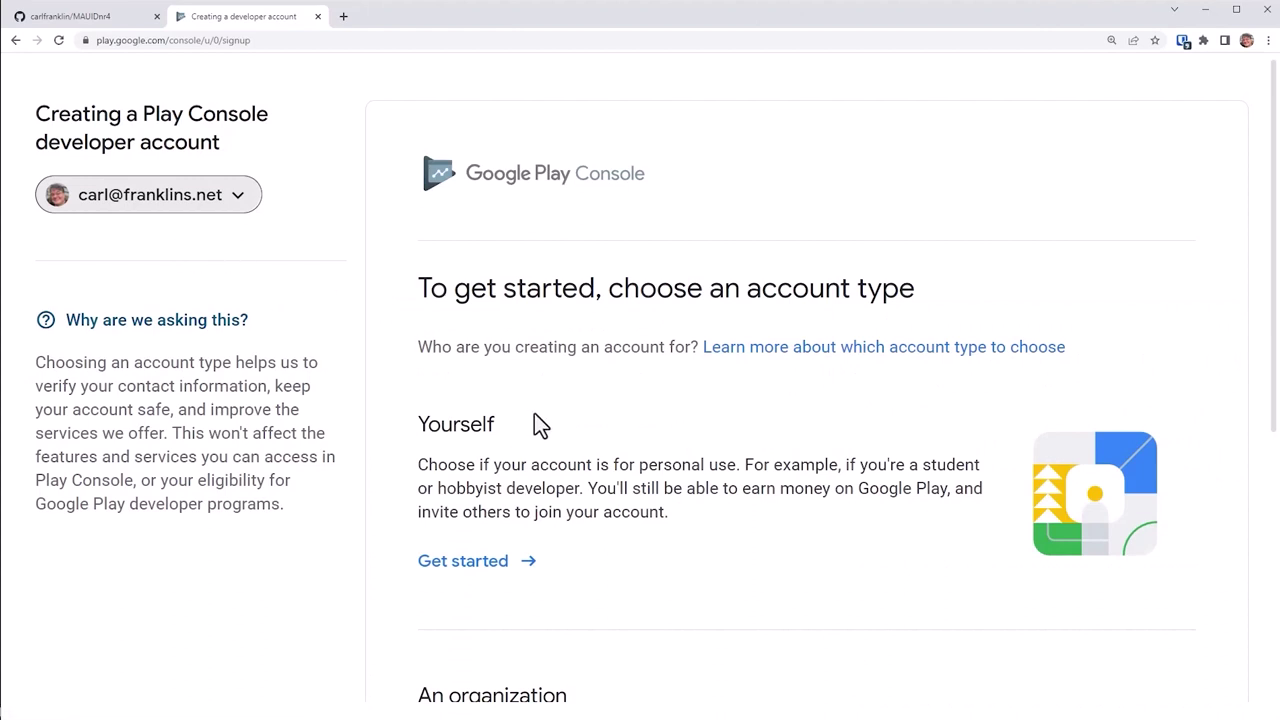
pyautogui.scroll(-2, 570, 428)
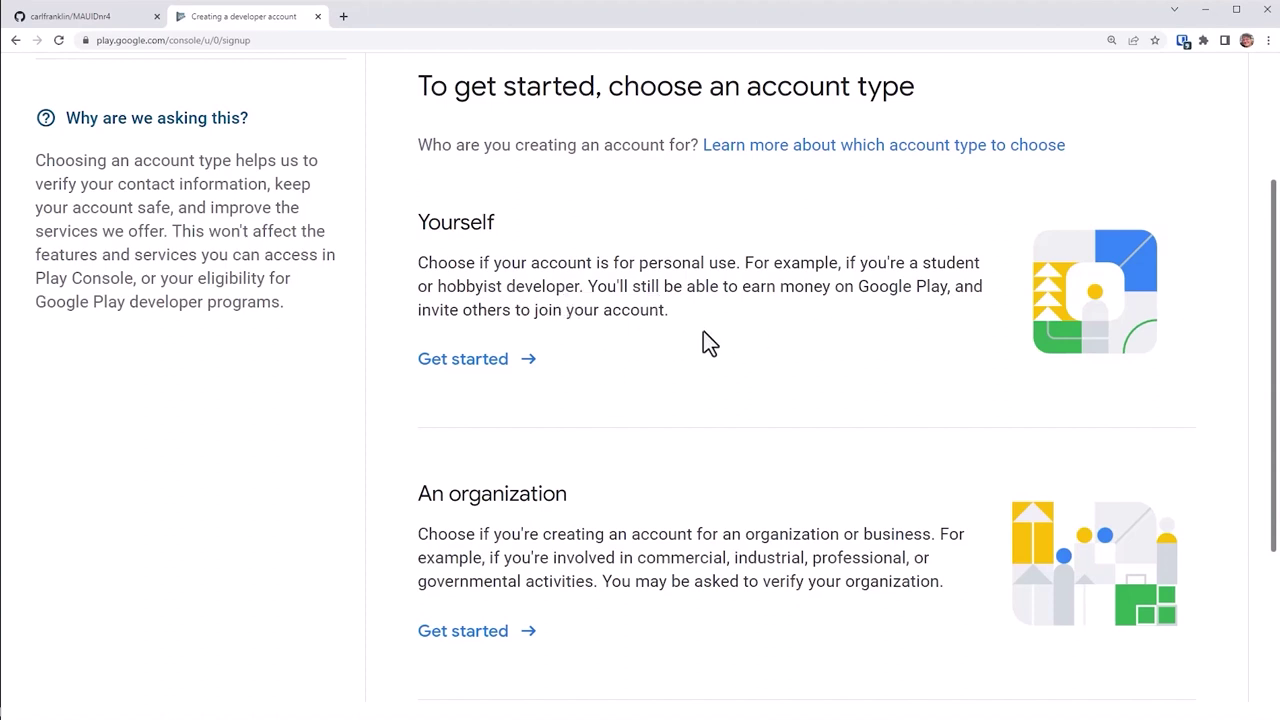
# Step: Start a developer account for Yourself and paste the Android experience description
pyautogui.click(497, 368)
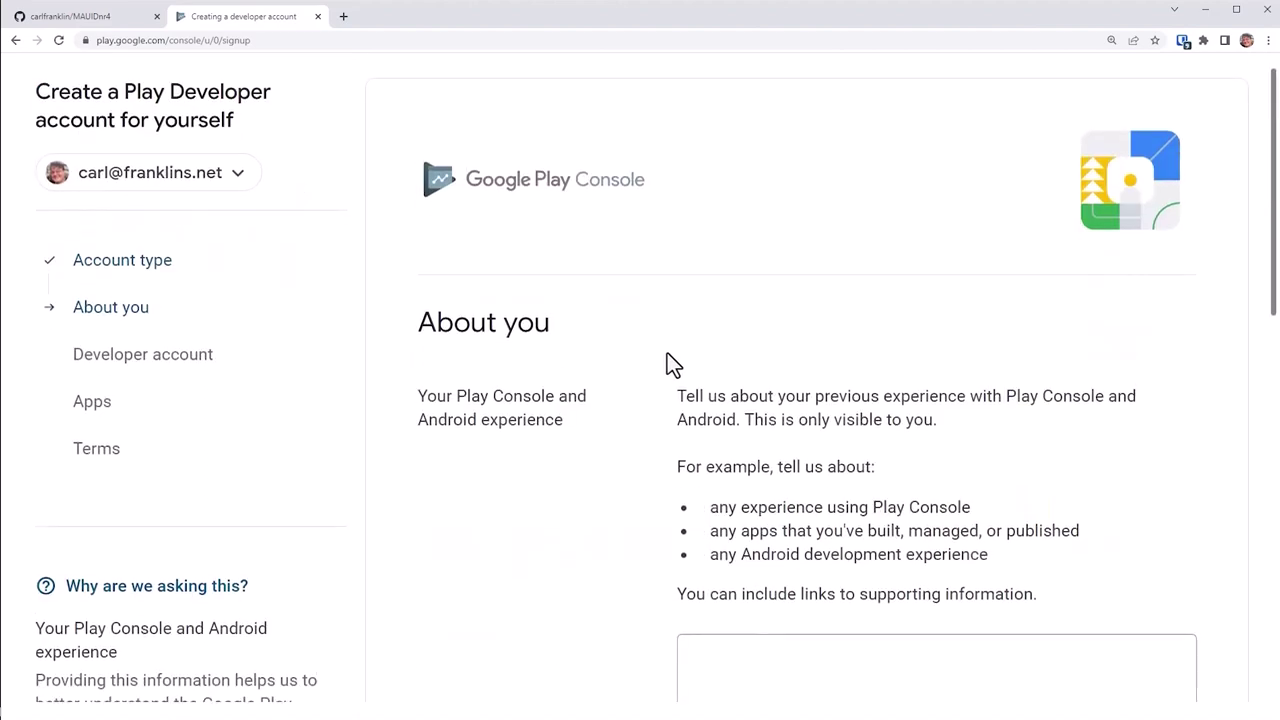
pyautogui.scroll(-3, 669, 360)
pyautogui.click(786, 505)
pyautogui.write('I have never used Play Console. I have experience developing Android apps with Microsoft MAUI.')
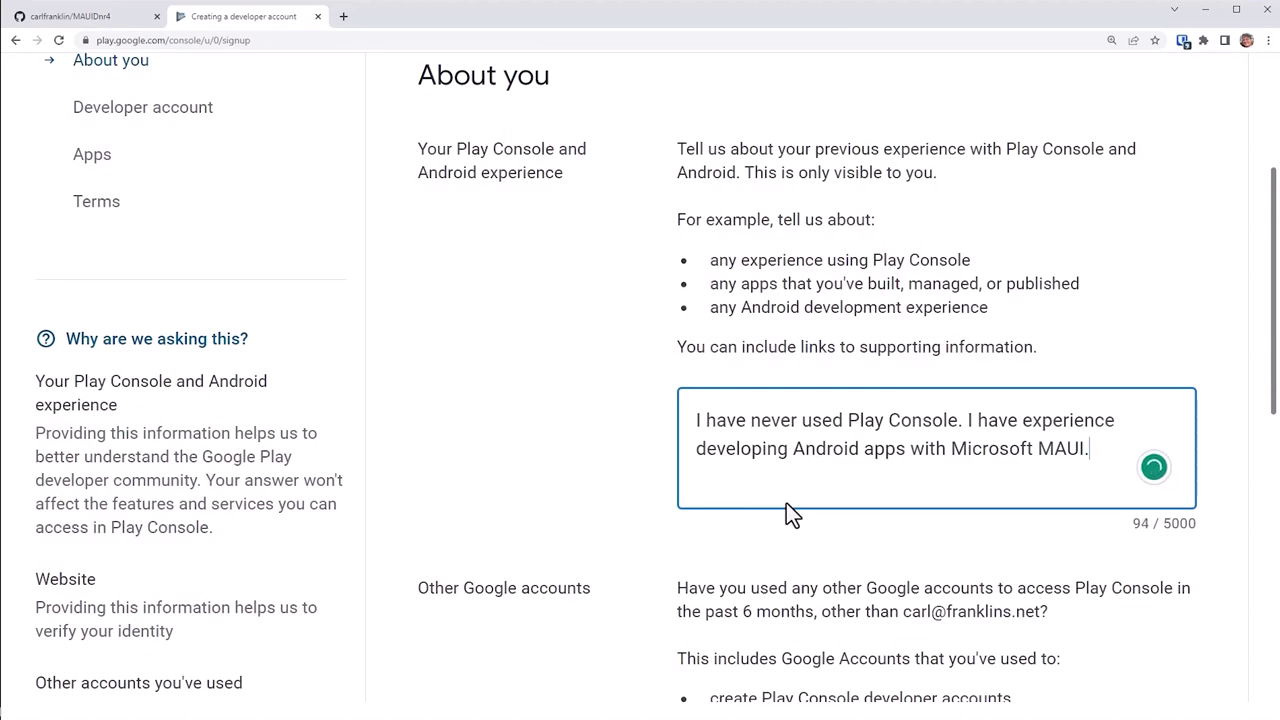
# Step: Answer No on other Google accounts, paste the show's website URL, and continue
pyautogui.scroll(-1, 735, 526)
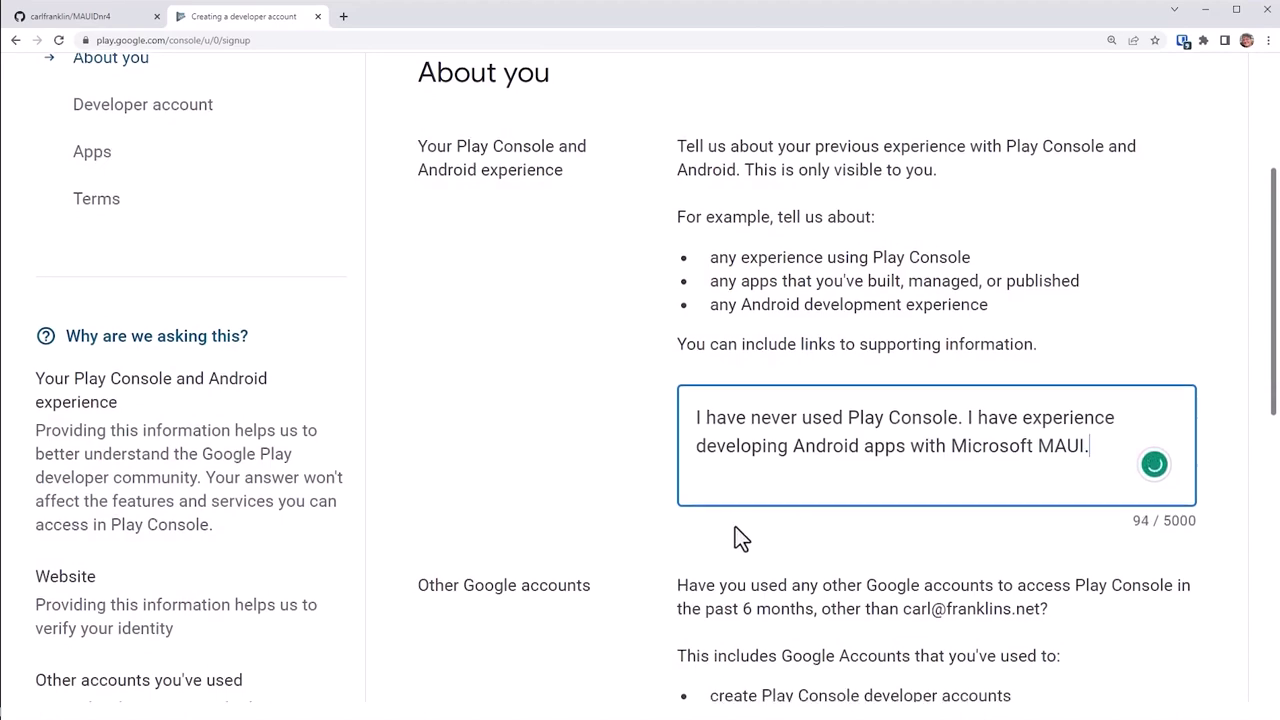
pyautogui.scroll(-5, 735, 527)
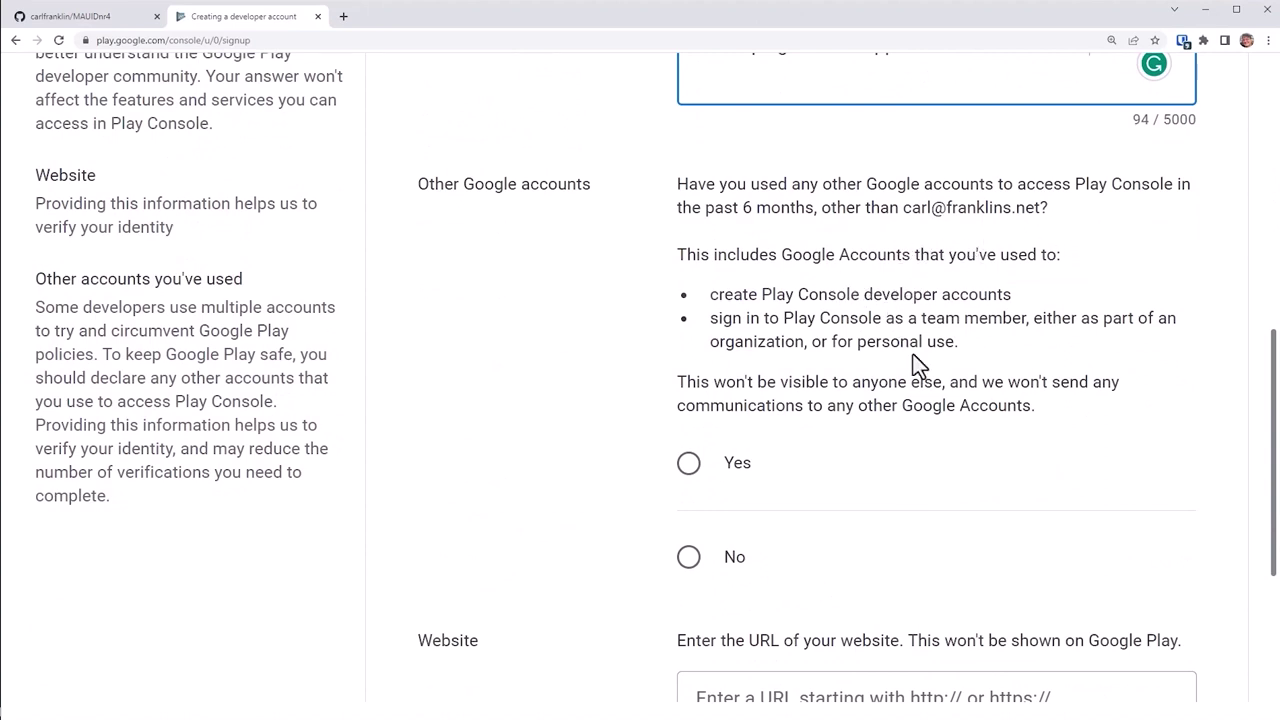
pyautogui.scroll(-1, 945, 410)
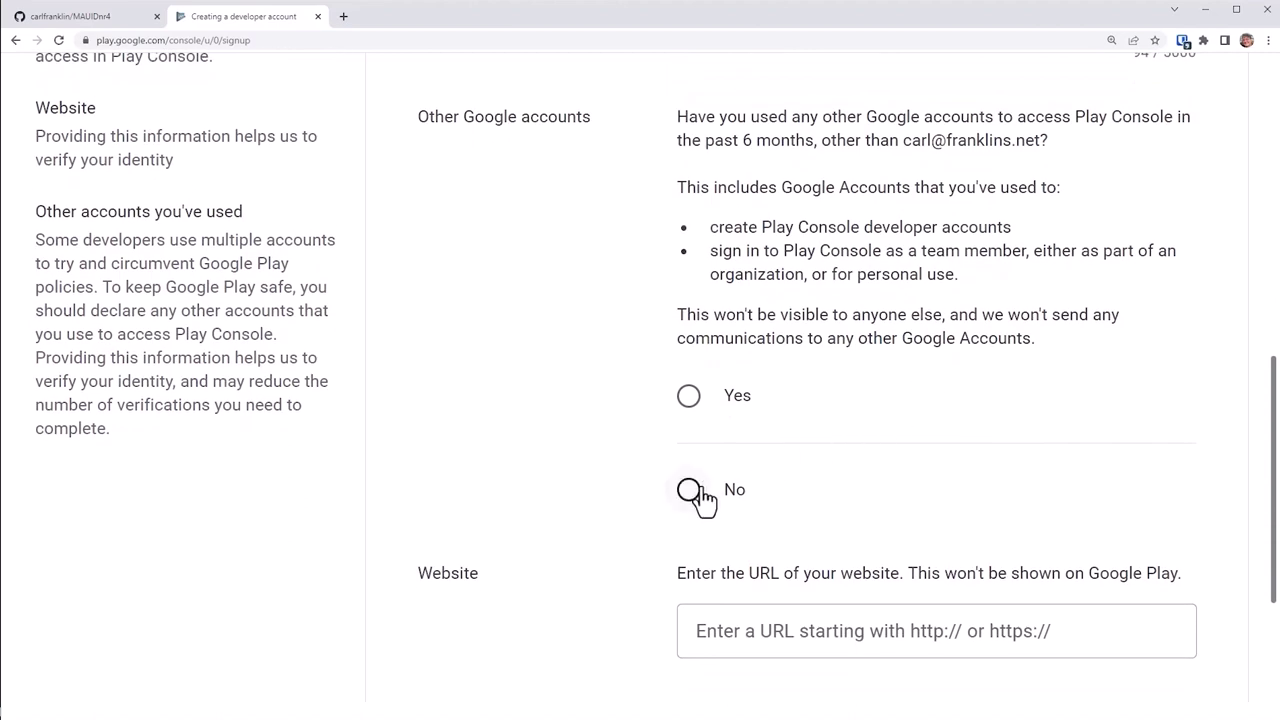
pyautogui.click(704, 495)
pyautogui.scroll(-4, 929, 458)
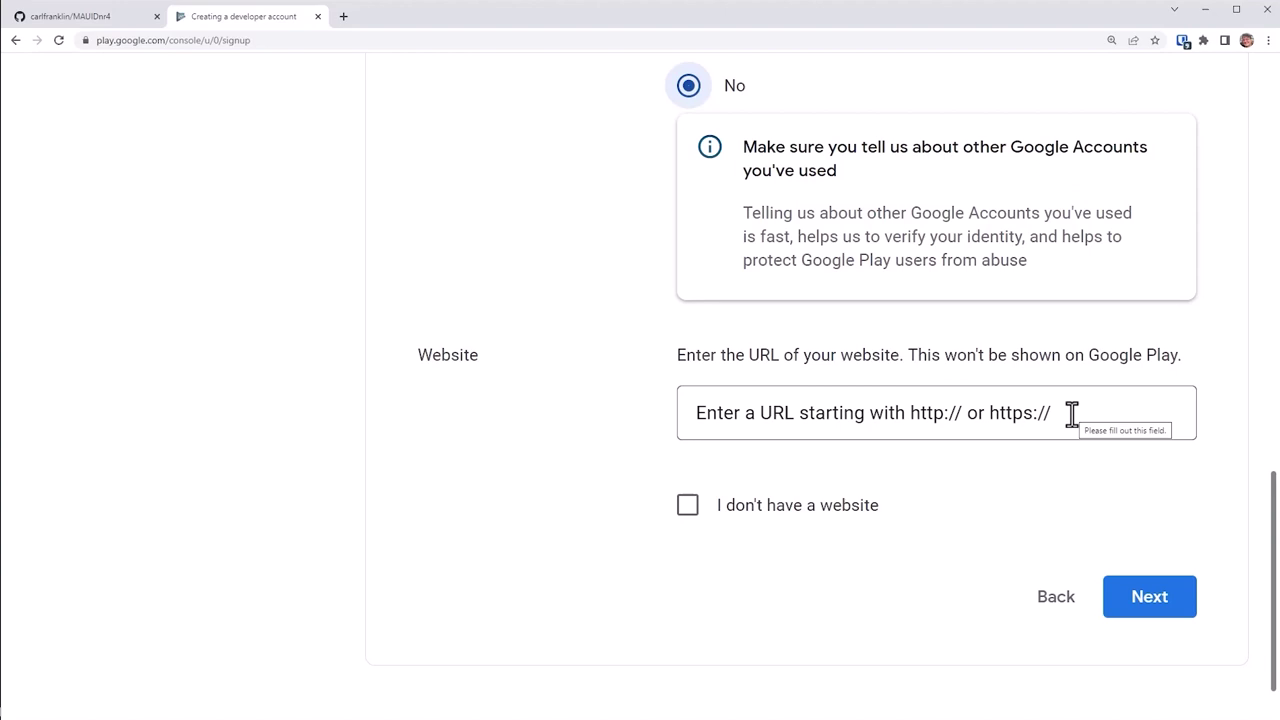
pyautogui.click(1071, 413)
pyautogui.write('https://thedotnetshow.com')
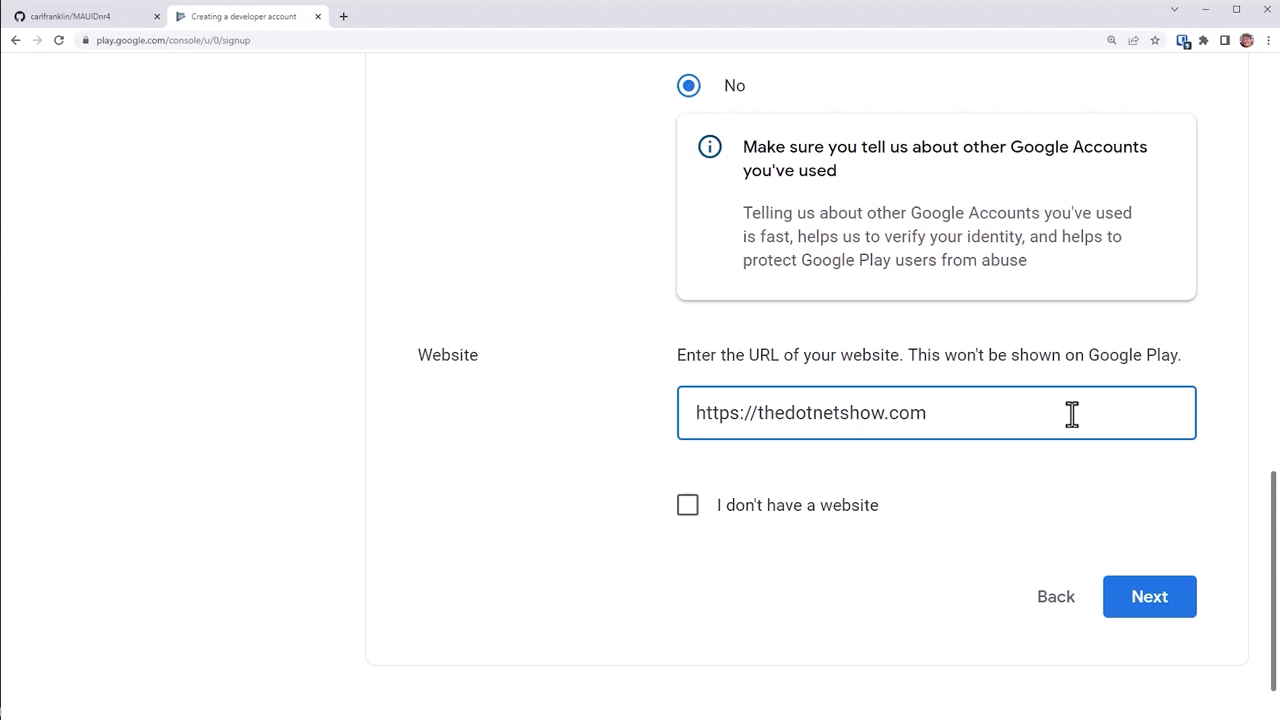
pyautogui.click(1163, 601)
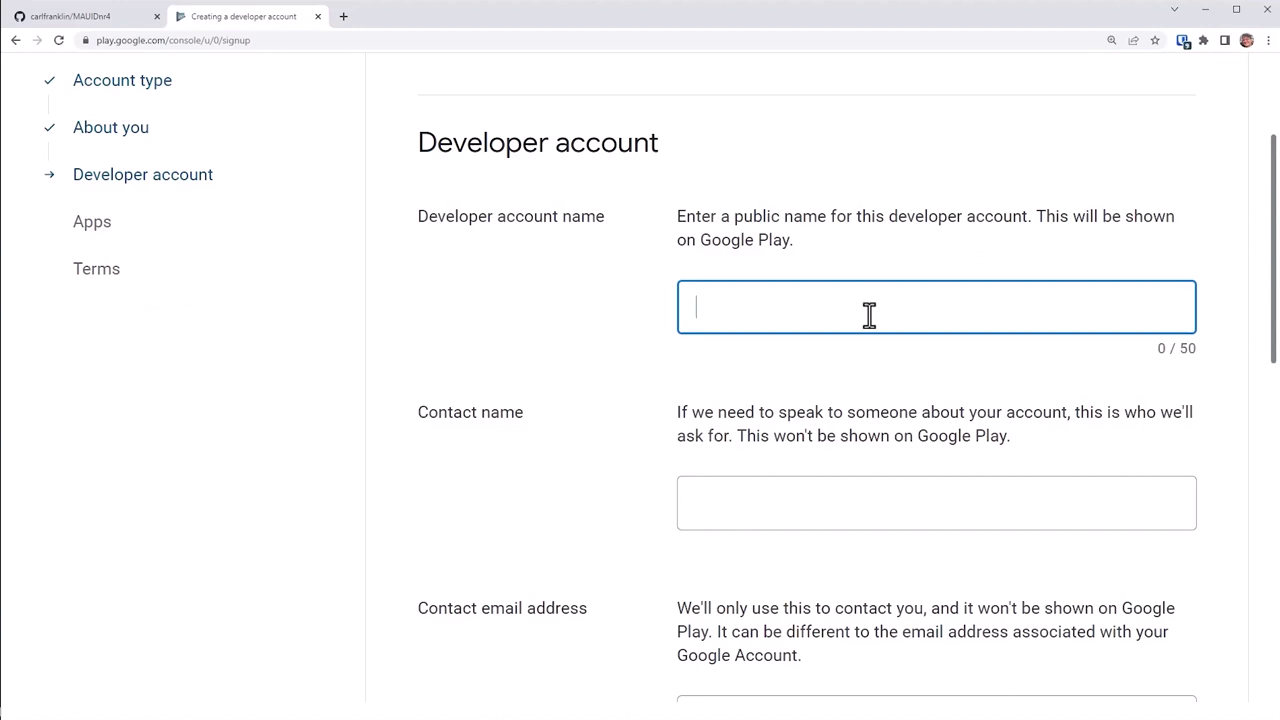
# Step: Enter the developer name, the contact's full name and e-mail address, and verify the e-mail
pyautogui.write('Carl Franklin')
pyautogui.hotkey('ctrl', 'a')
pyautogui.hotkey('ctrl', 'c')
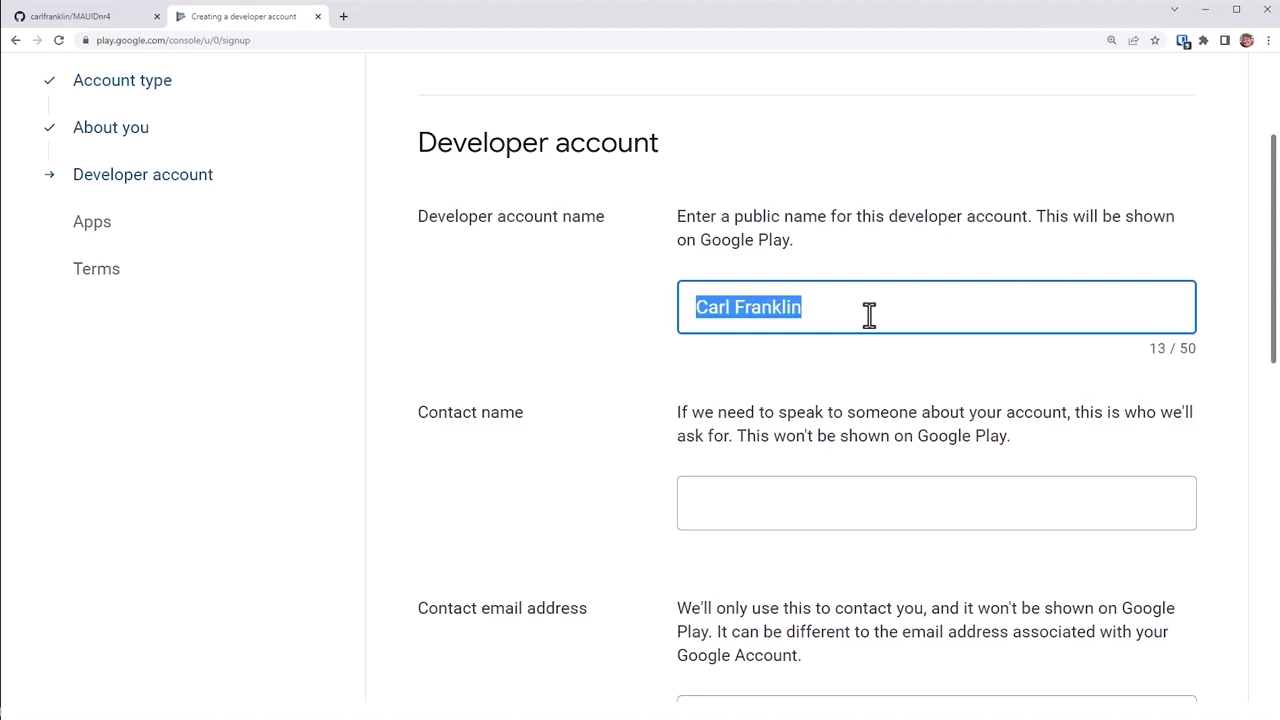
pyautogui.click(763, 503)
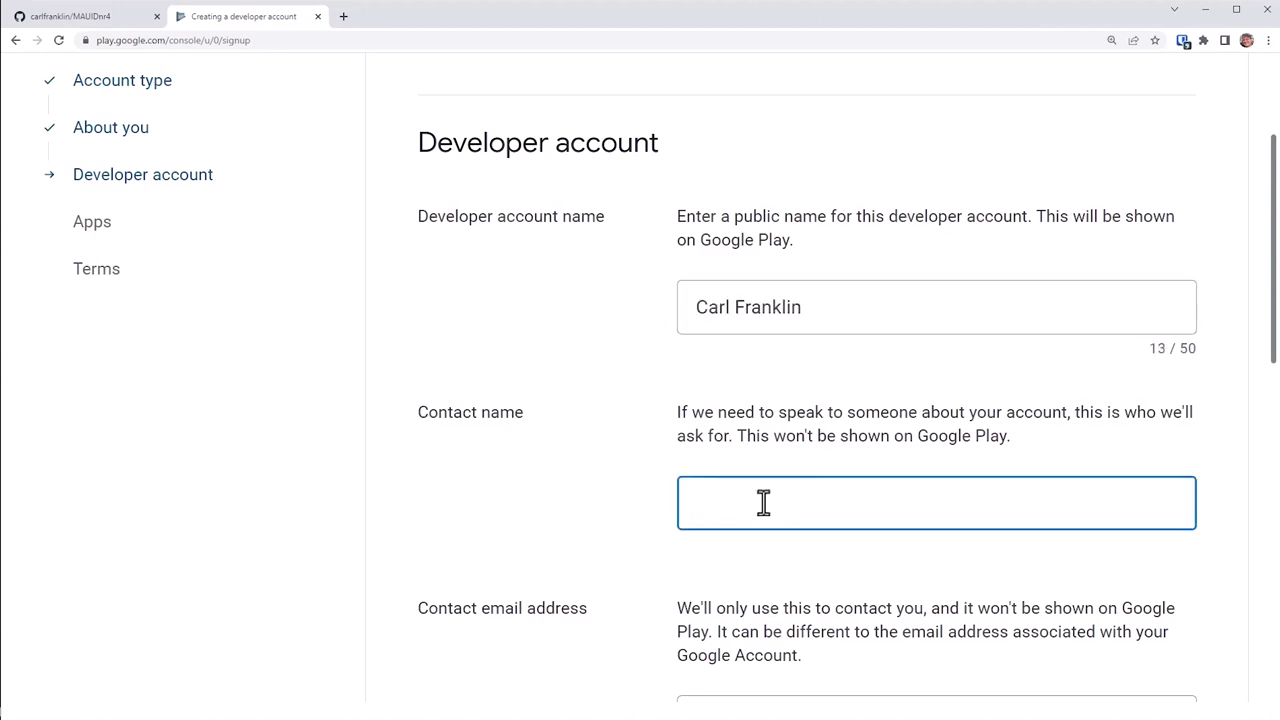
pyautogui.hotkey('ctrl', 'v')
pyautogui.scroll(-3, 891, 580)
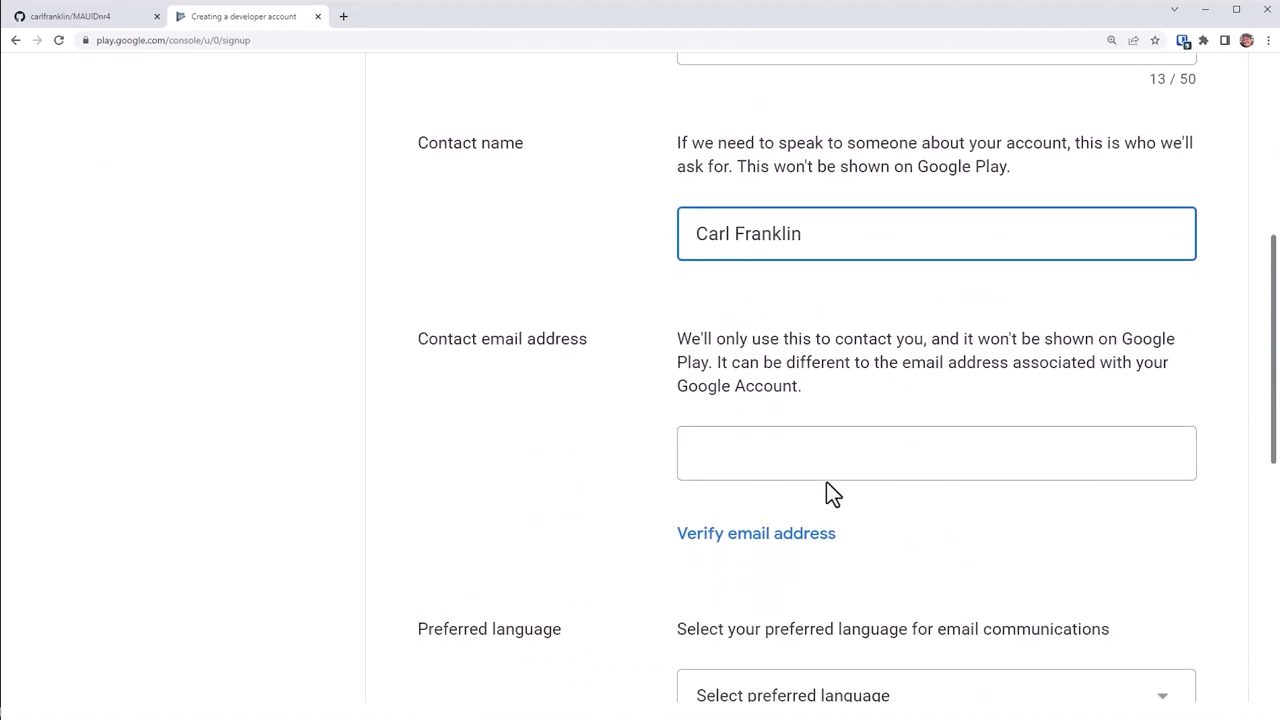
pyautogui.click(820, 466)
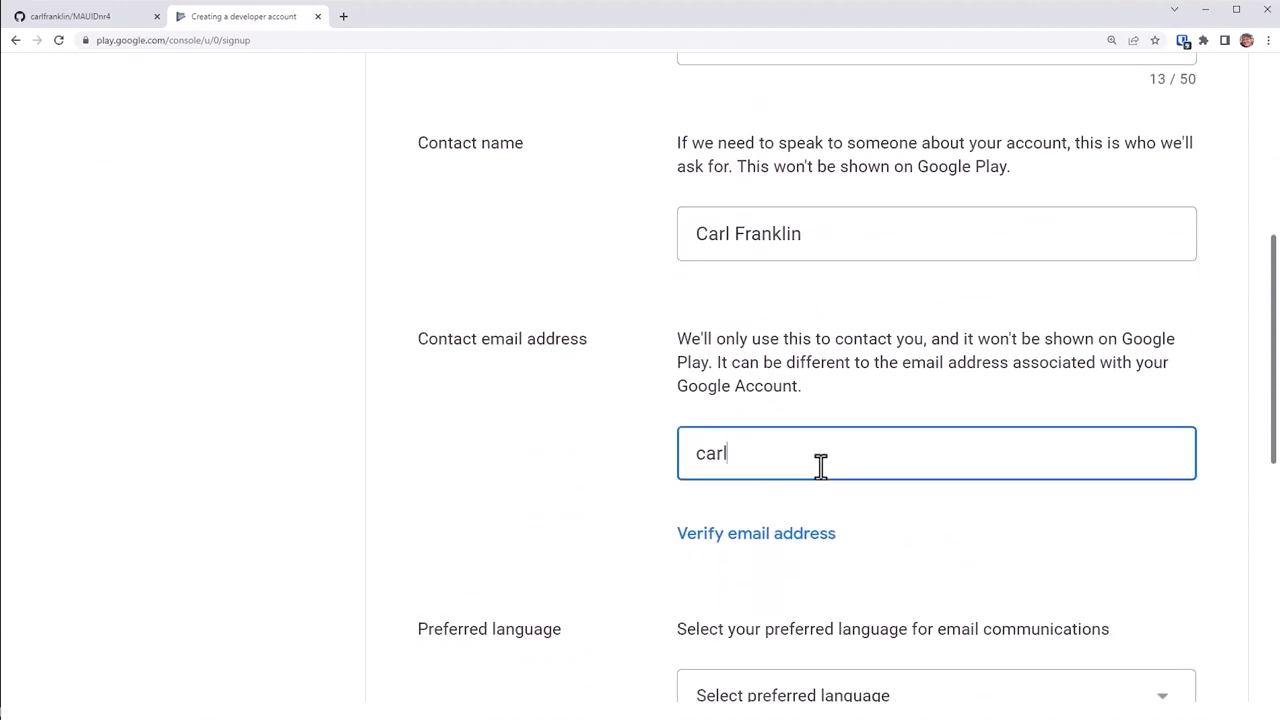
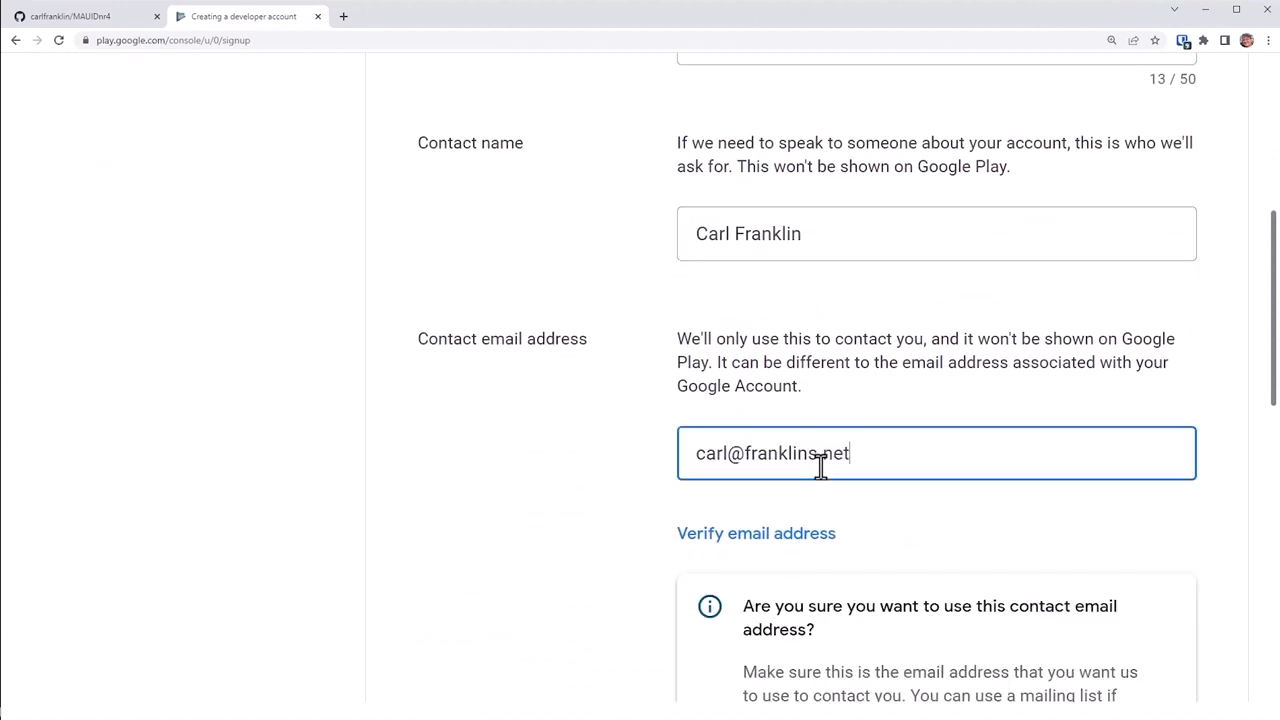
pyautogui.scroll(-3, 957, 429)
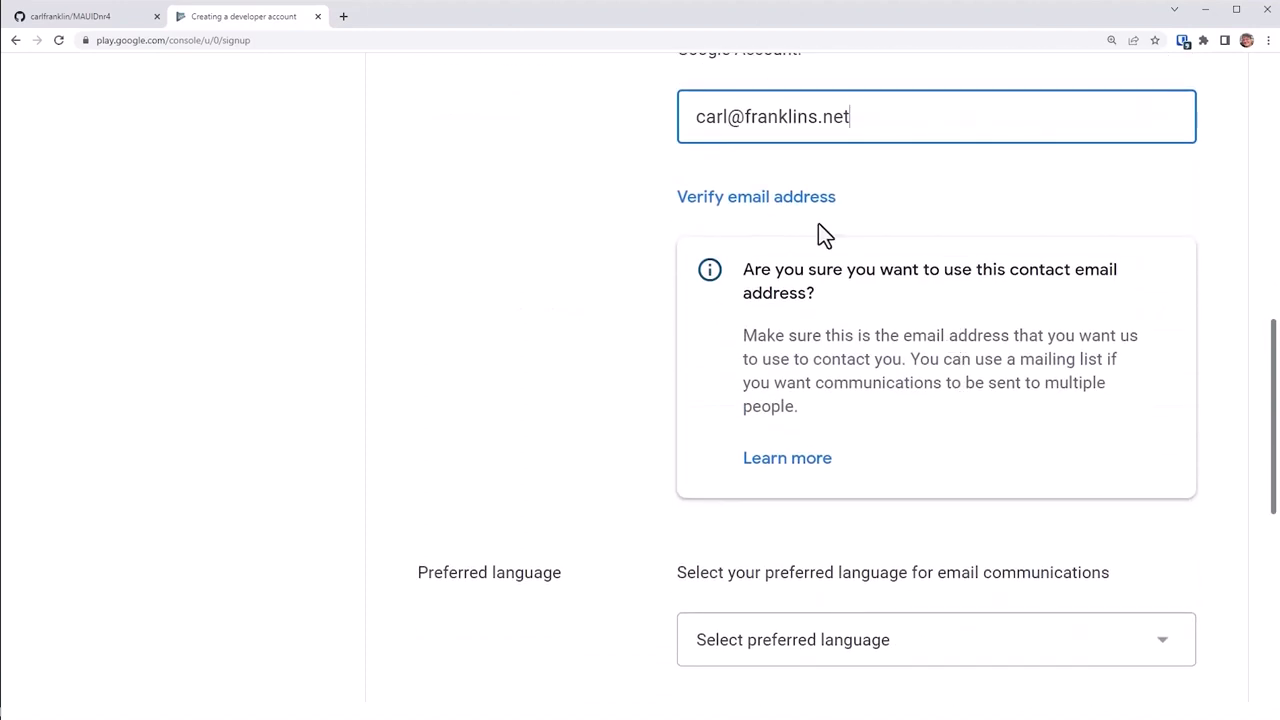
pyautogui.click(814, 208)
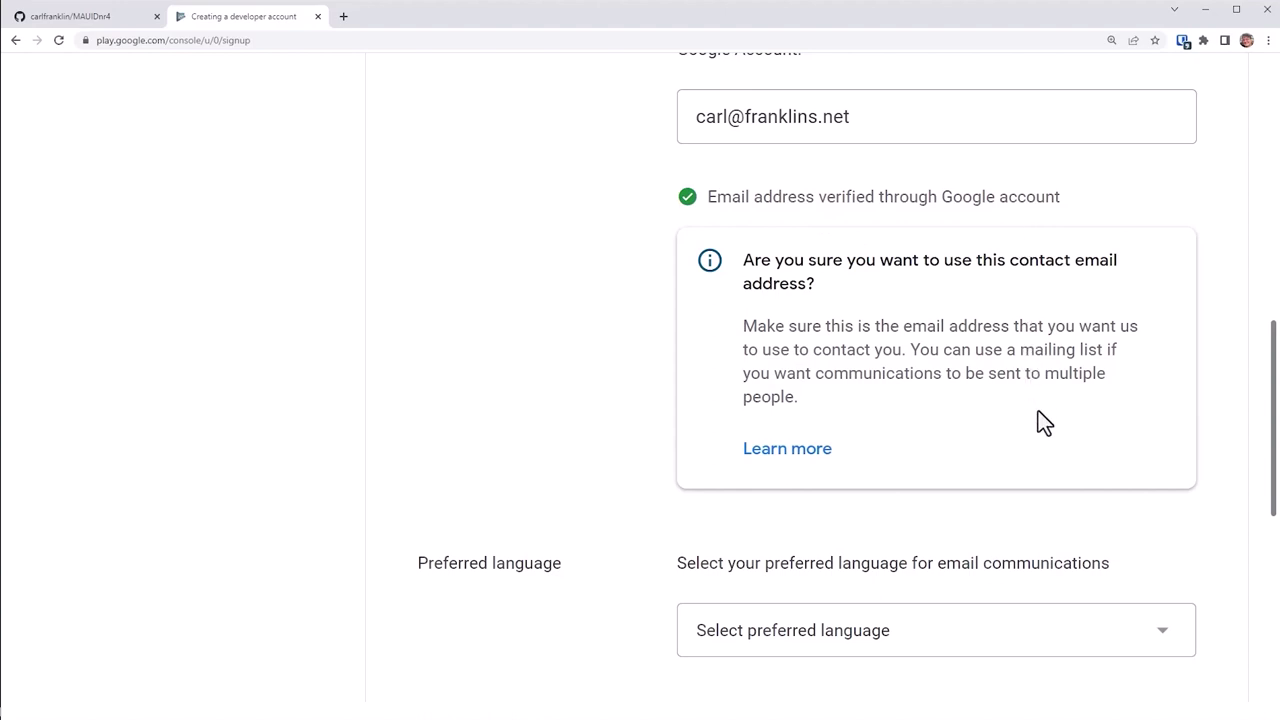
# Step: Set contact language to English (United States) and the address country to United States
pyautogui.scroll(-3, 1045, 465)
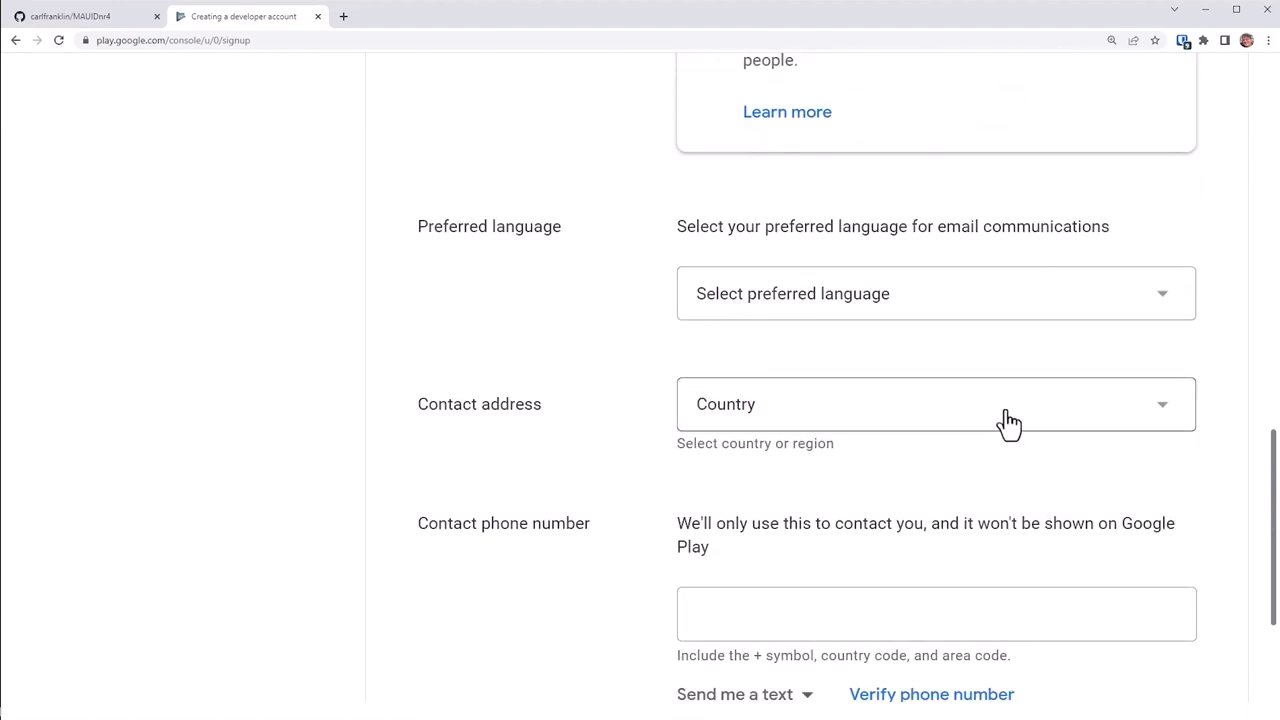
pyautogui.click(1000, 314)
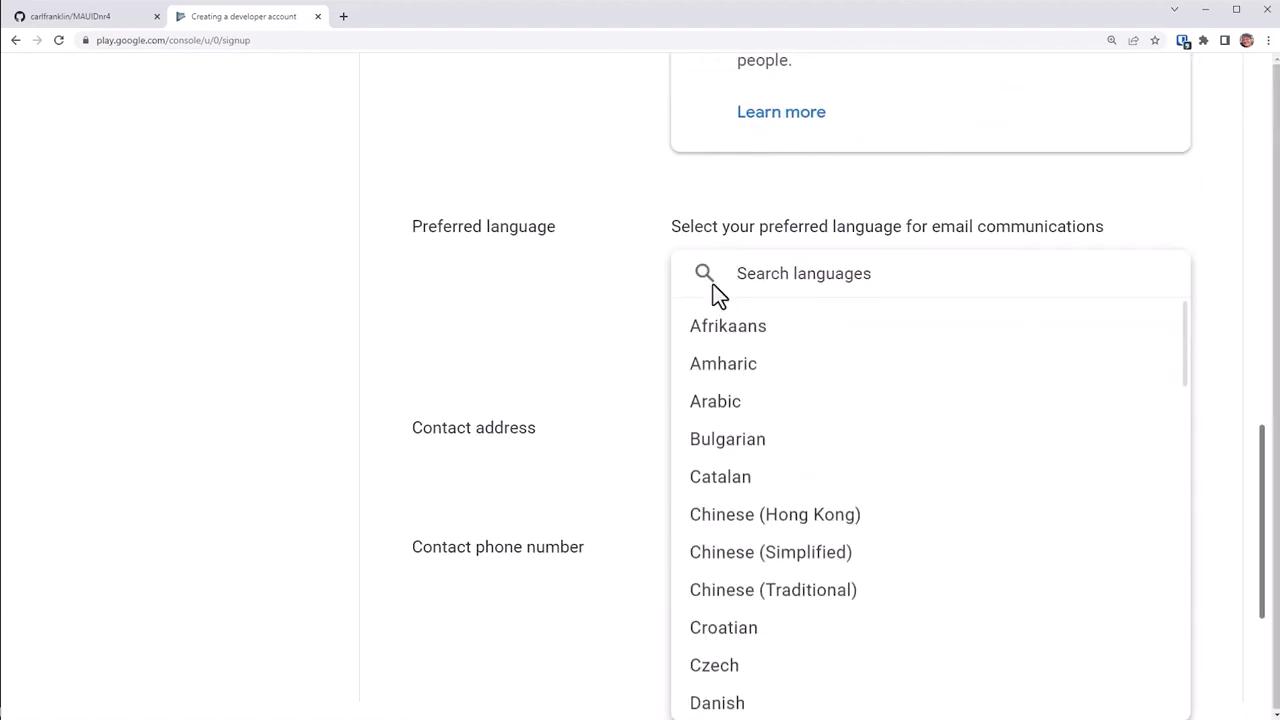
pyautogui.write('eng')
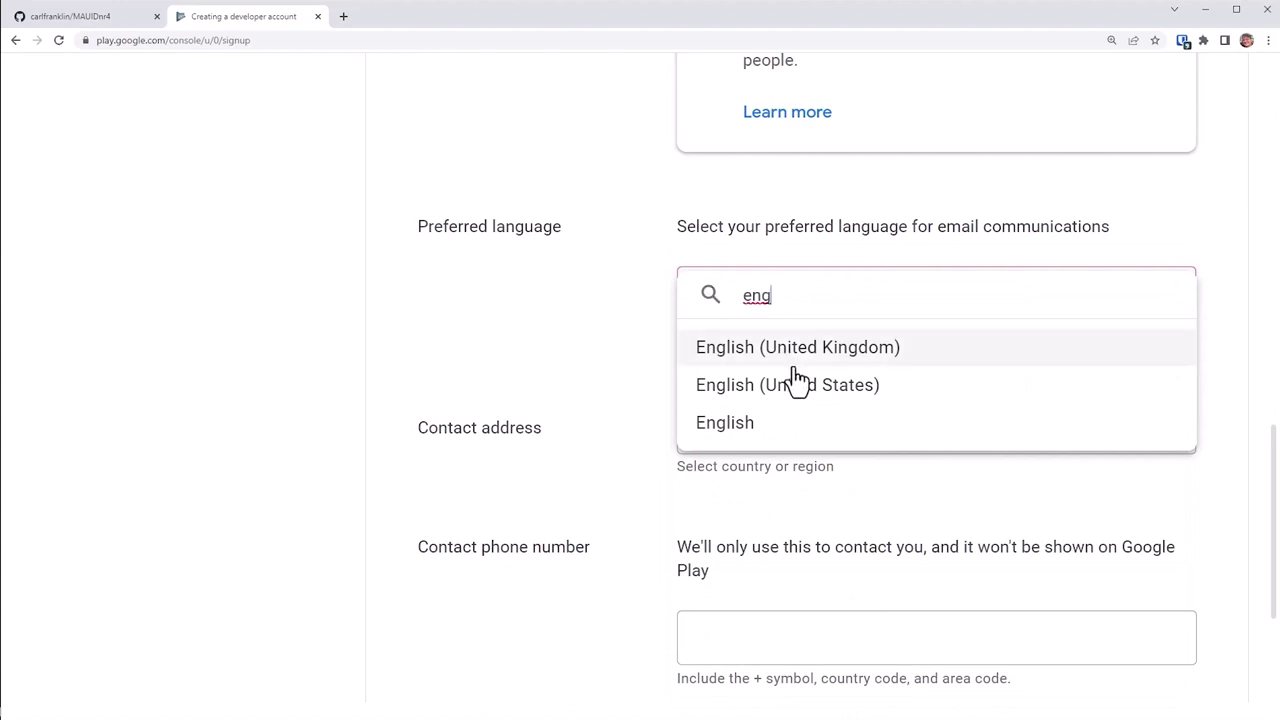
pyautogui.click(818, 386)
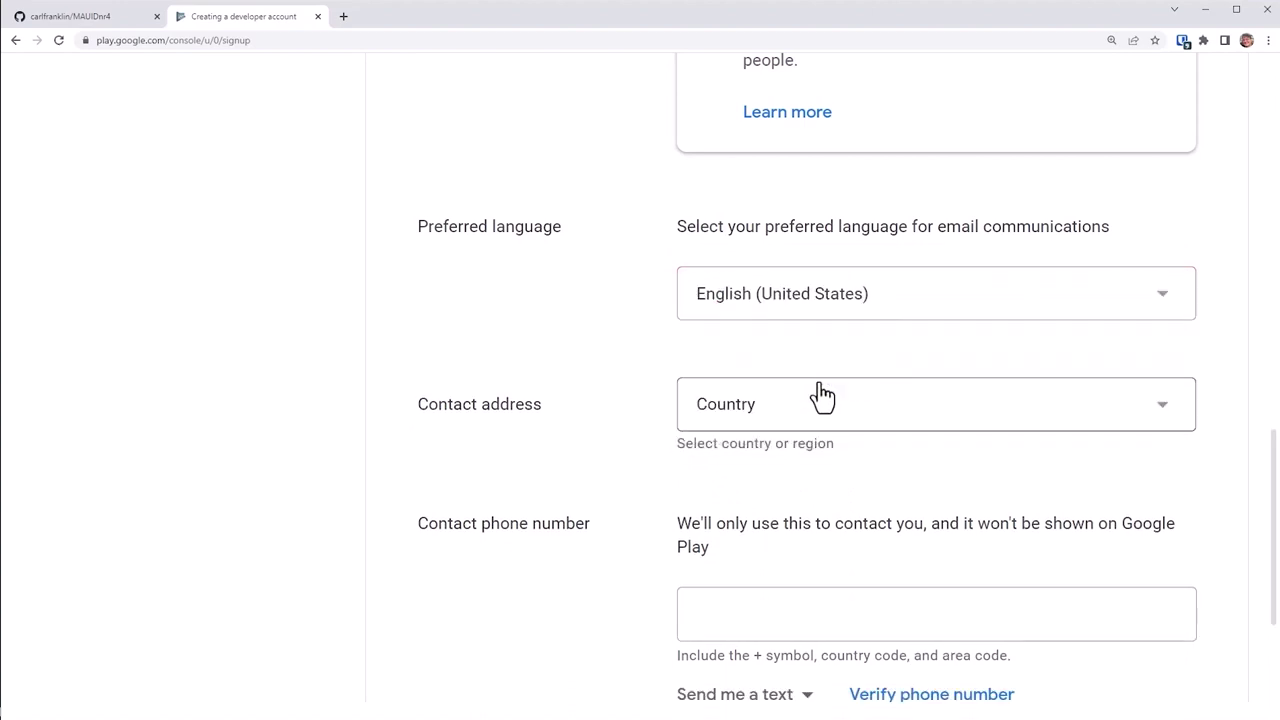
pyautogui.click(866, 428)
pyautogui.scroll(-20, 870, 435)
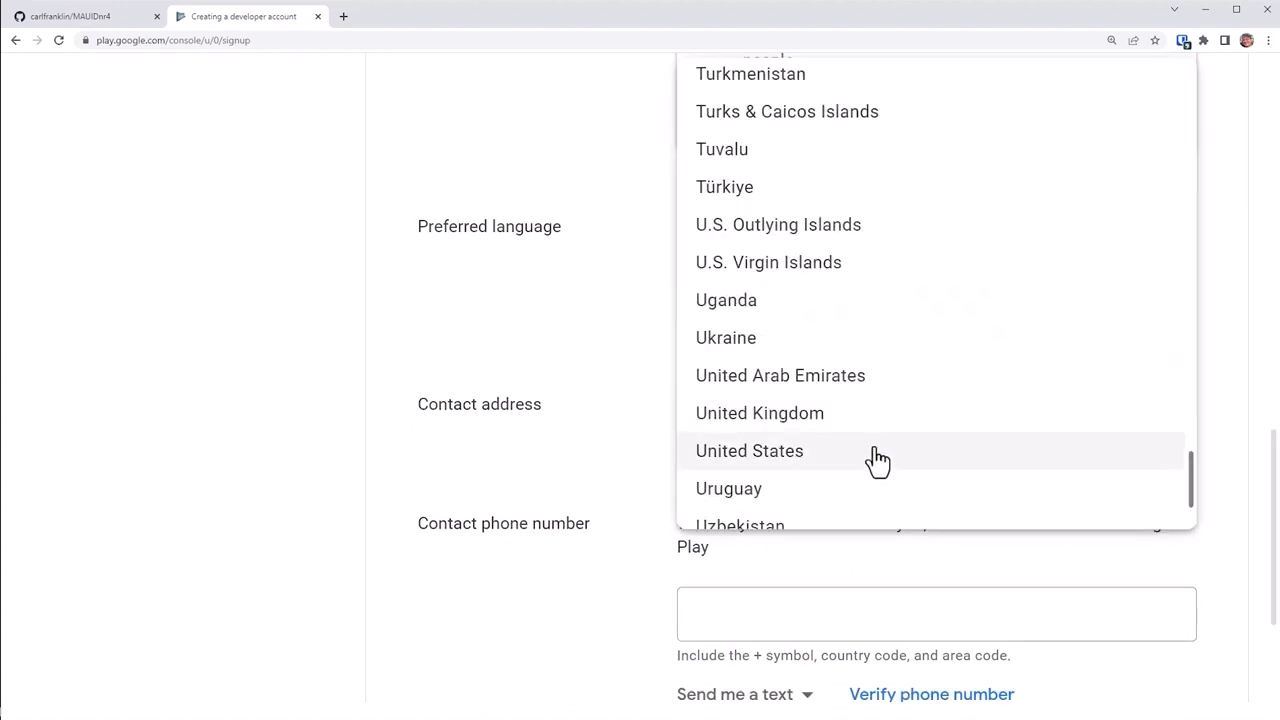
pyautogui.click(876, 458)
# Step: Fill in the street address and paste and verify the contact phone number
pyautogui.scroll(-2, 877, 460)
pyautogui.click(898, 308)
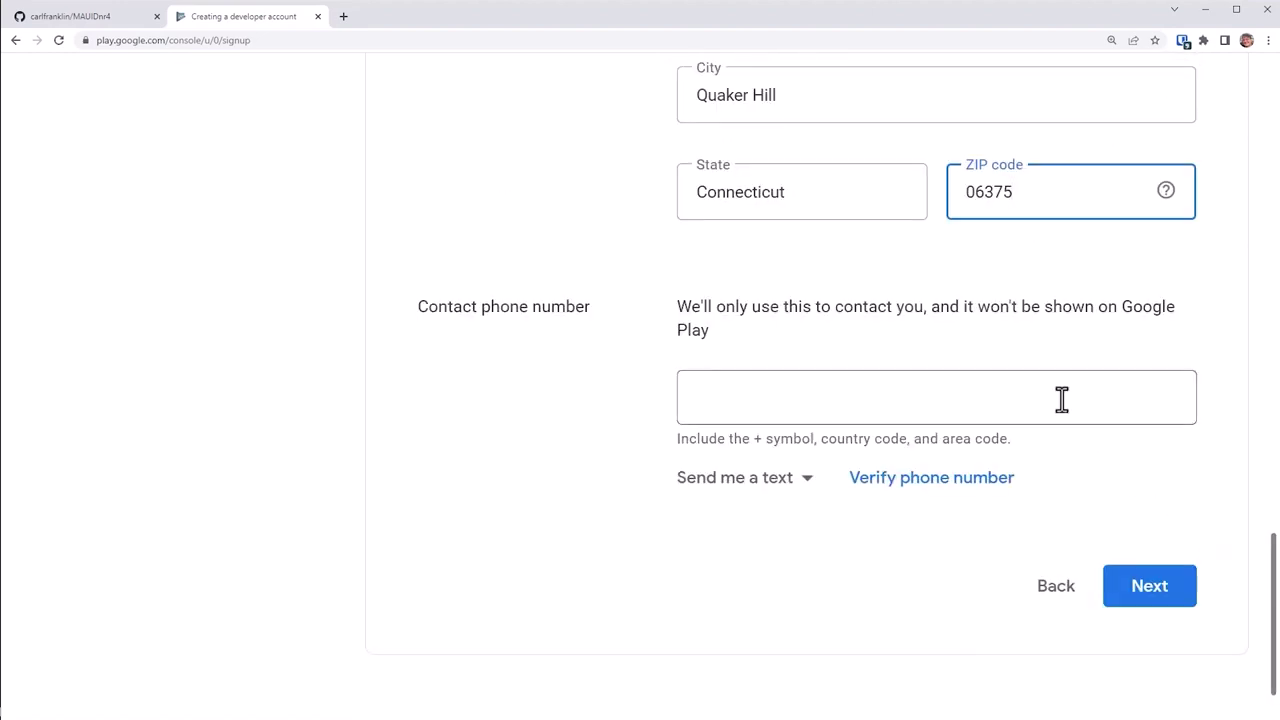
pyautogui.click(1062, 399)
pyautogui.hotkey('ctrl', 'v')
pyautogui.click(950, 490)
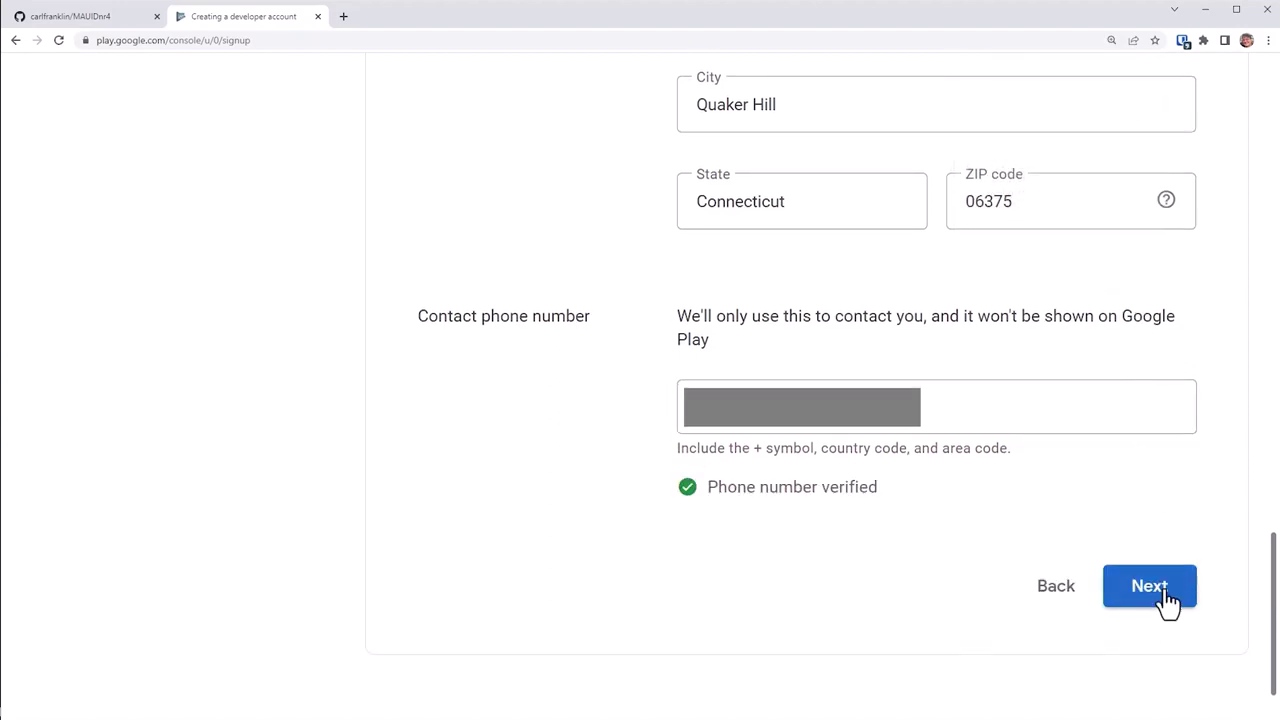
# Step: Fix the flagged developer account name to 'The .NET Show' and continue
pyautogui.click(1165, 588)
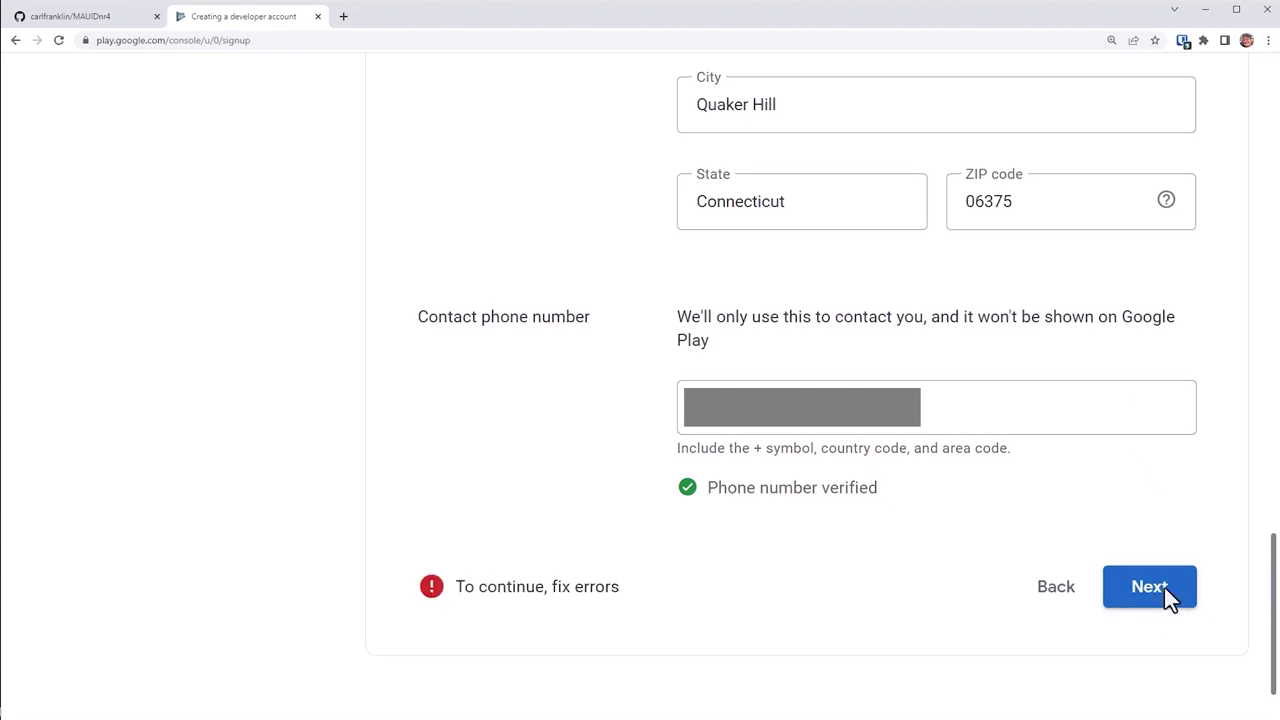
pyautogui.click(1164, 587)
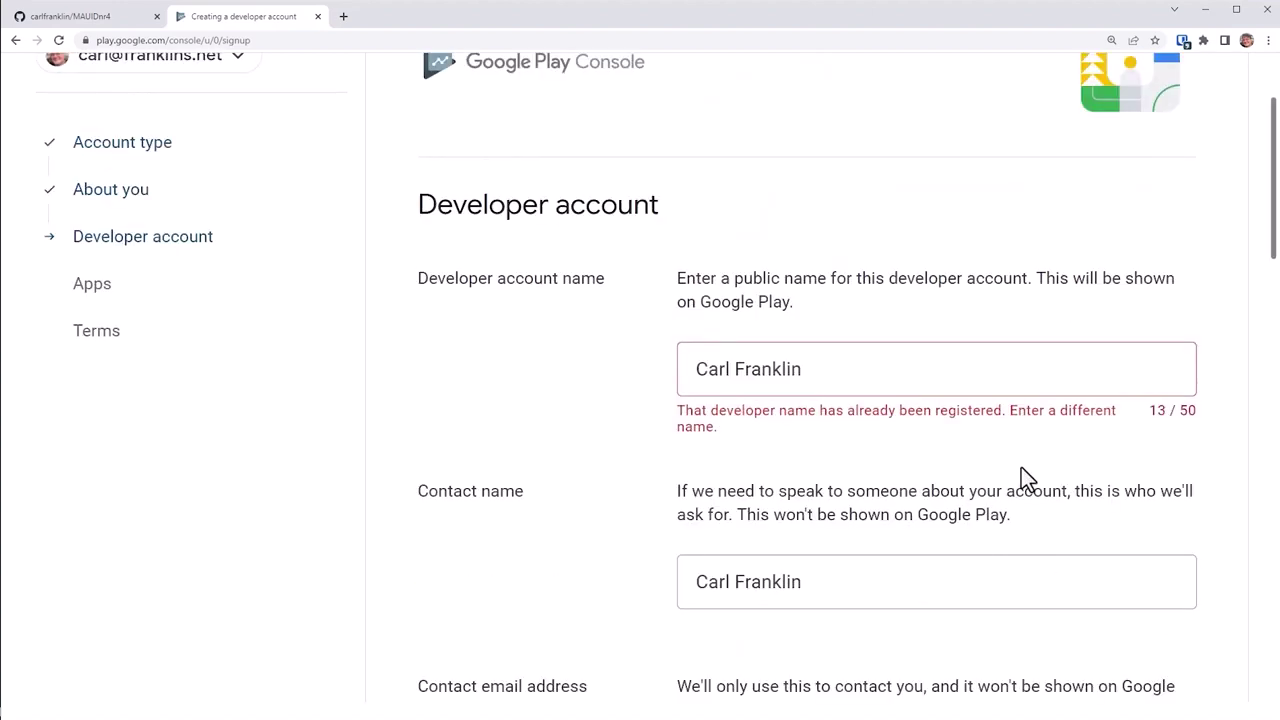
pyautogui.tripleClick(826, 374)
pyautogui.write('The .NET Show')
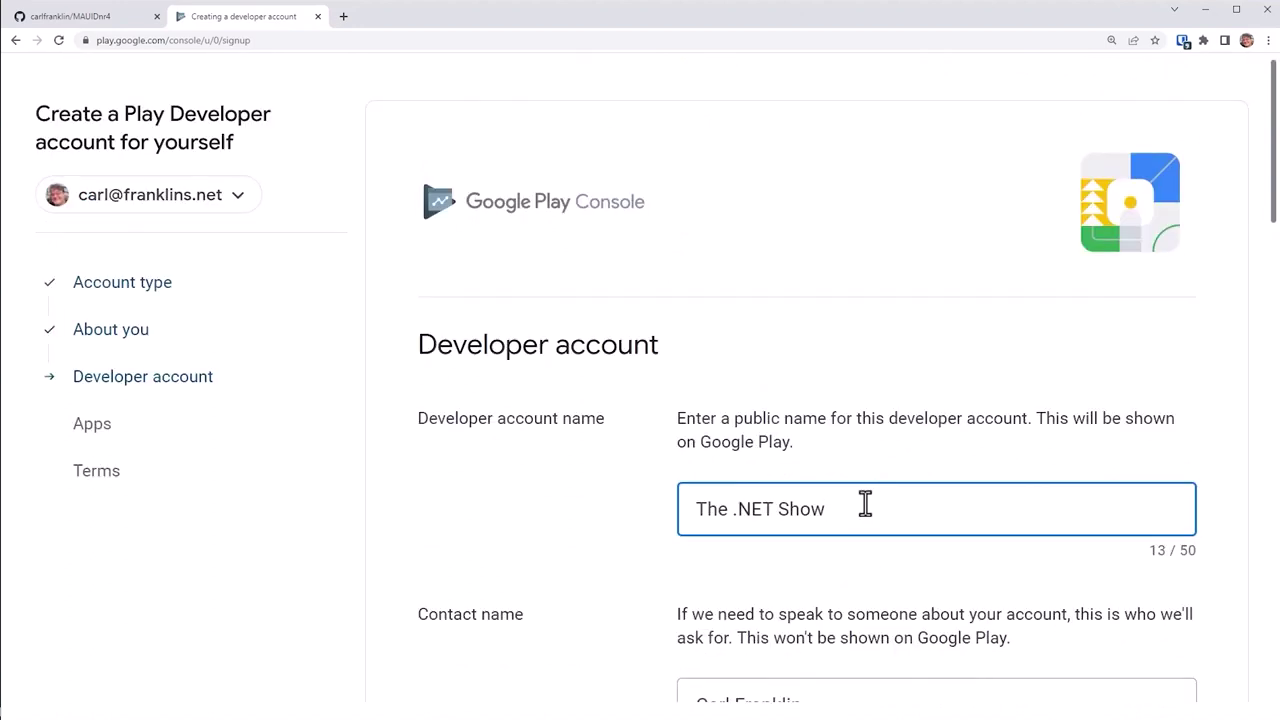
pyautogui.scroll(-15, 900, 490)
pyautogui.click(1128, 590)
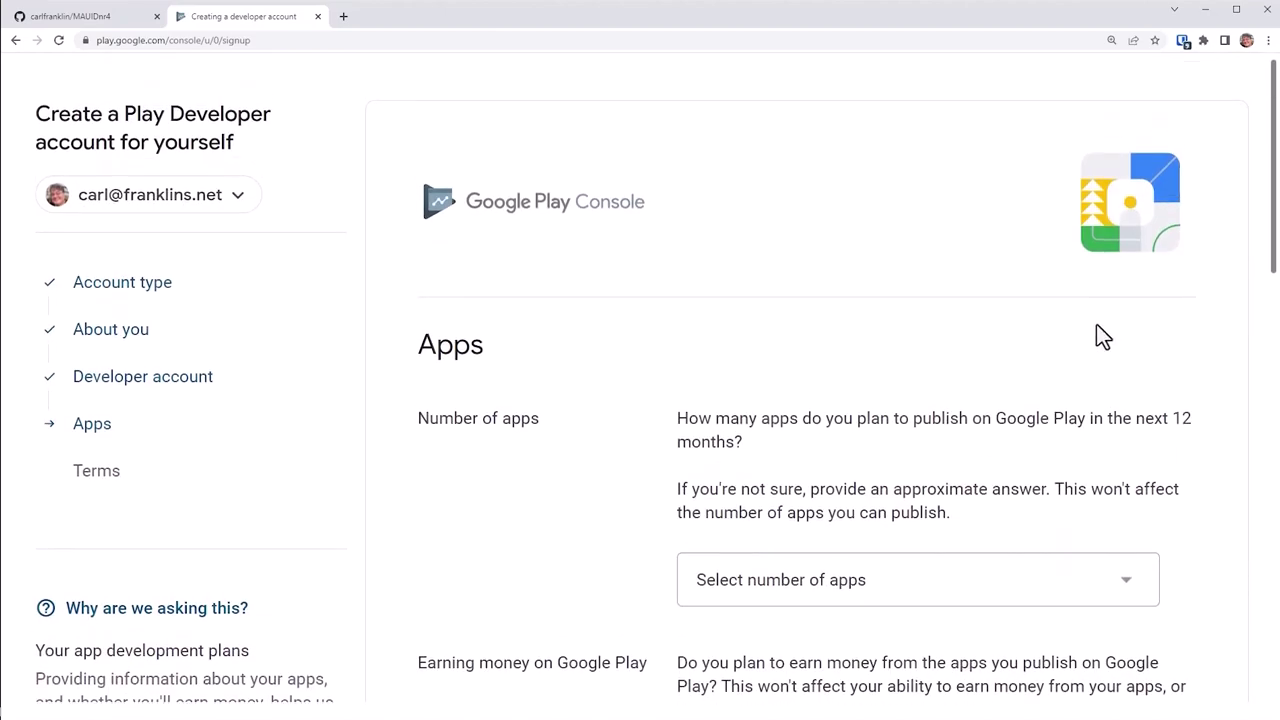
# Step: Set the planned number of apps to 2 - 5 and answer Yes to earning money
pyautogui.scroll(-1, 1000, 352)
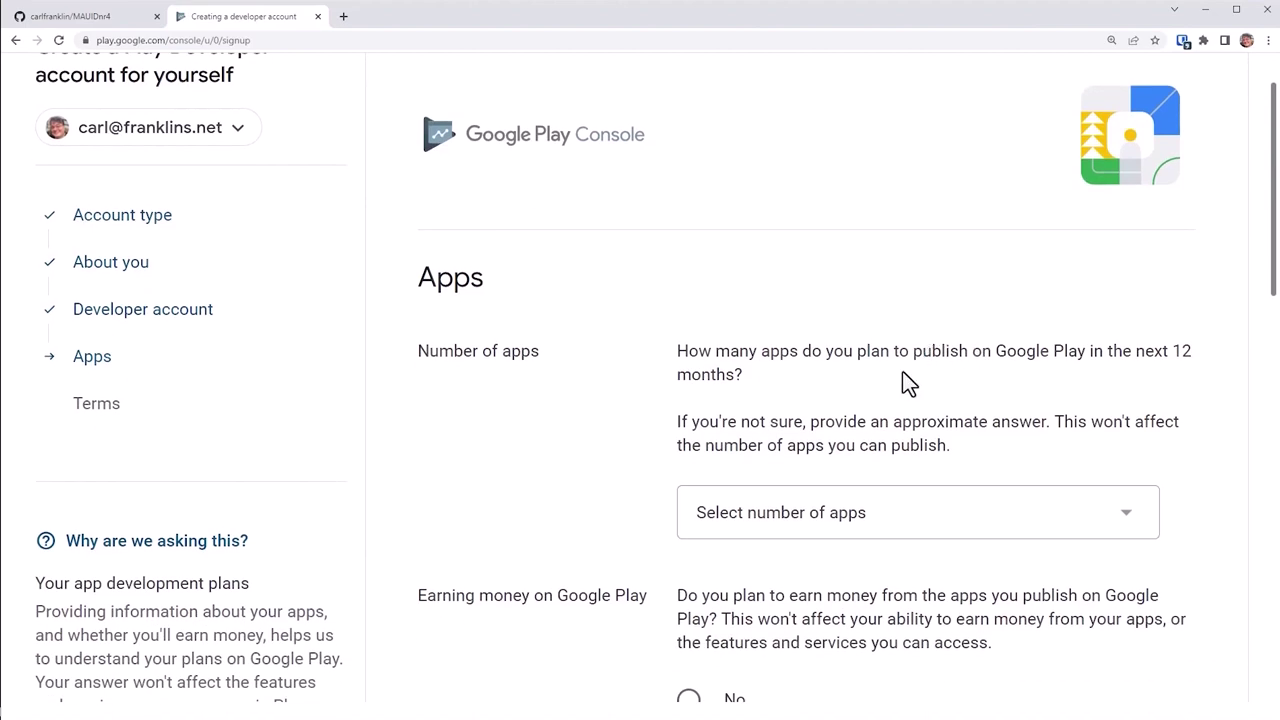
pyautogui.scroll(-3, 1065, 368)
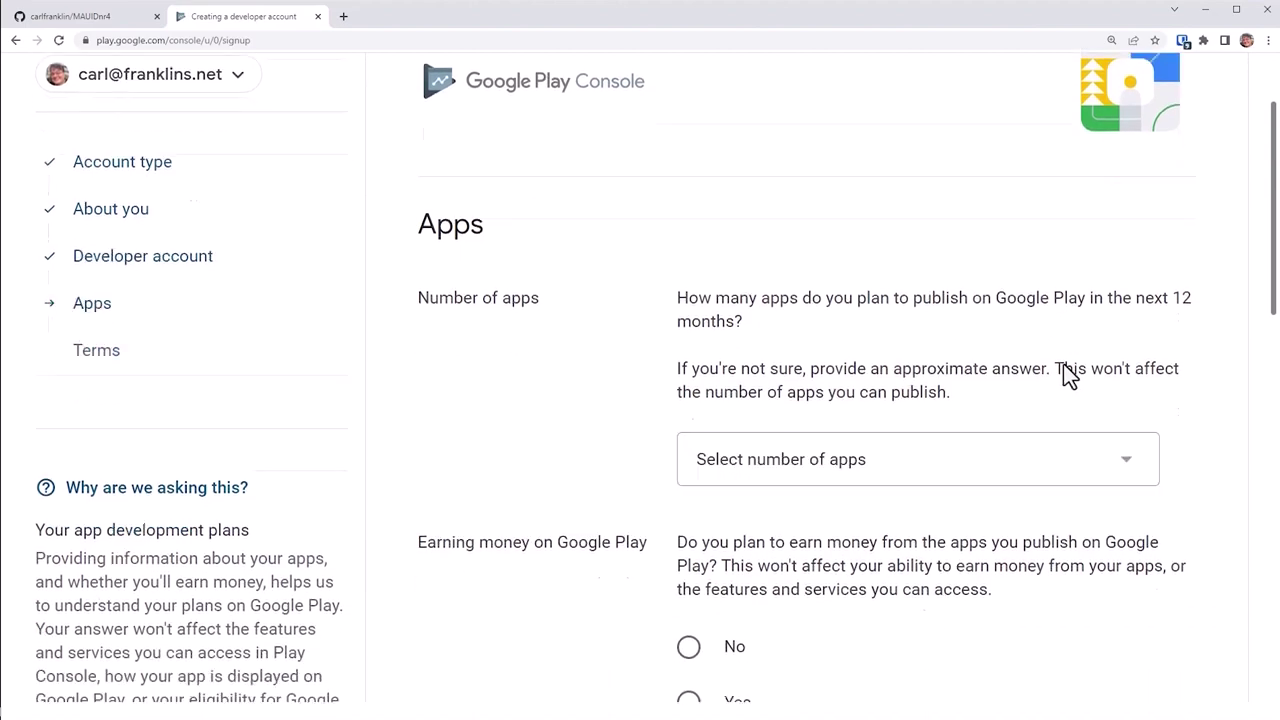
pyautogui.click(1119, 333)
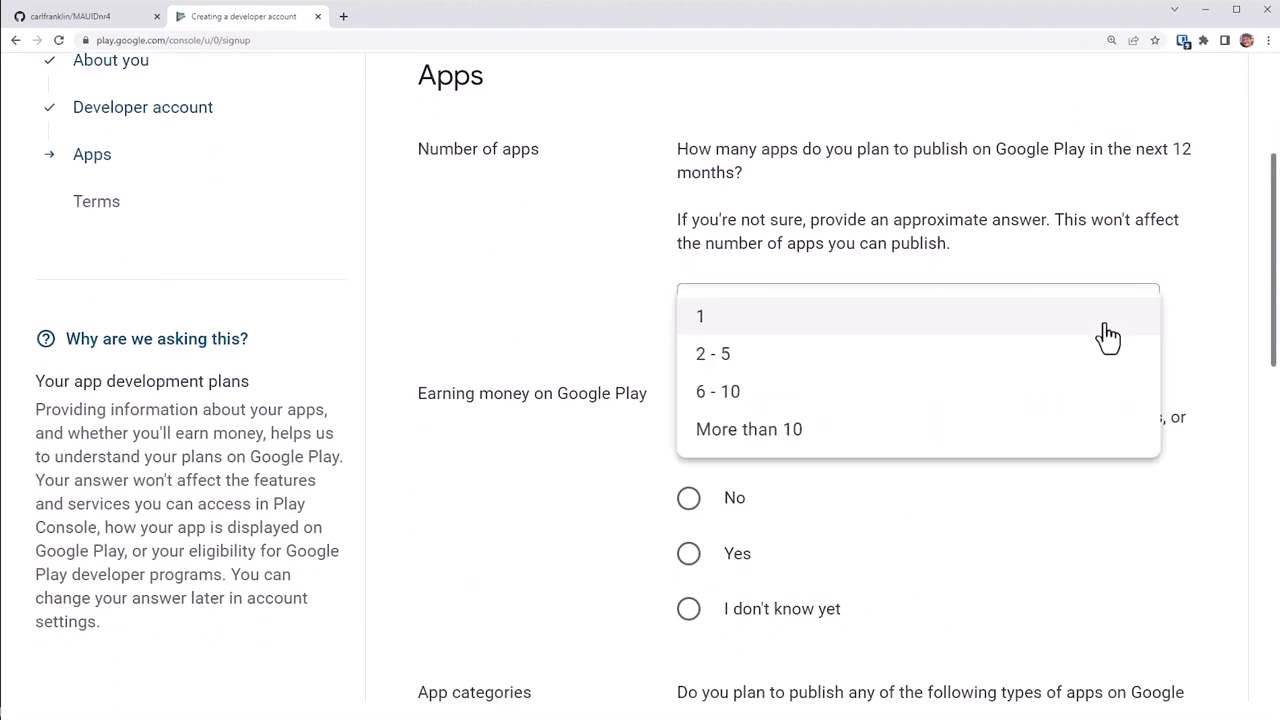
pyautogui.click(933, 356)
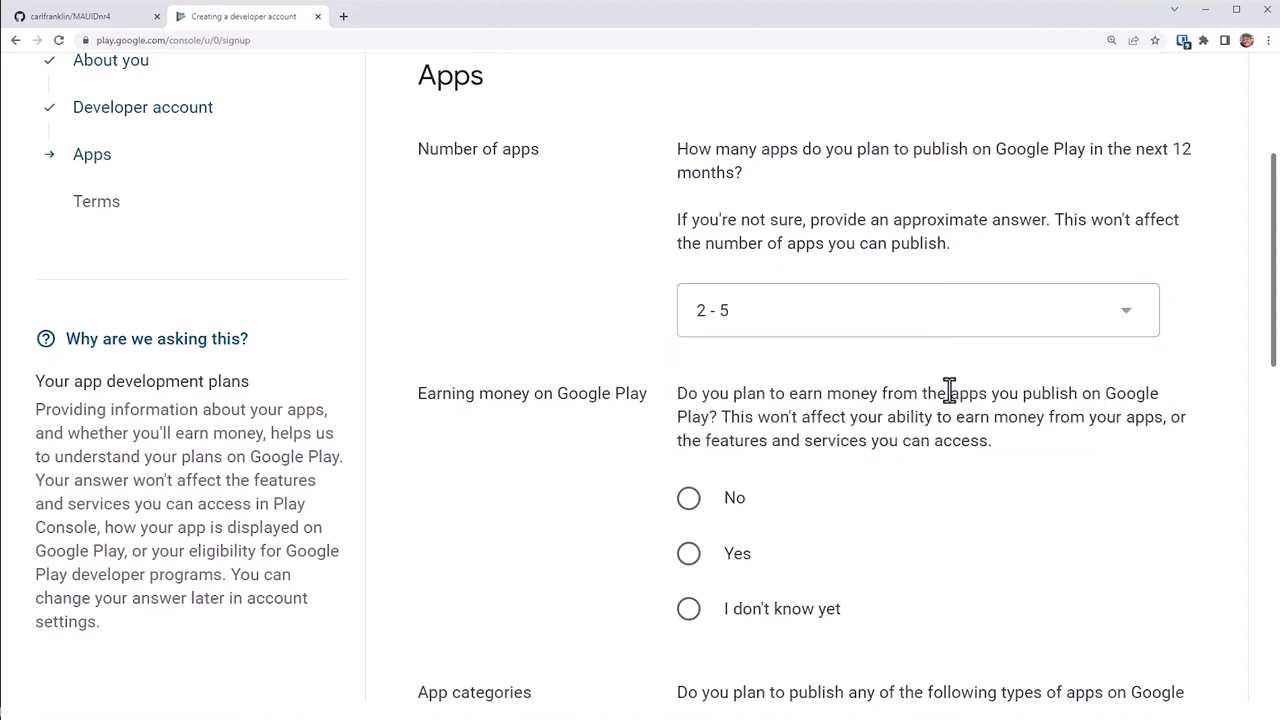
pyautogui.scroll(-2, 1043, 452)
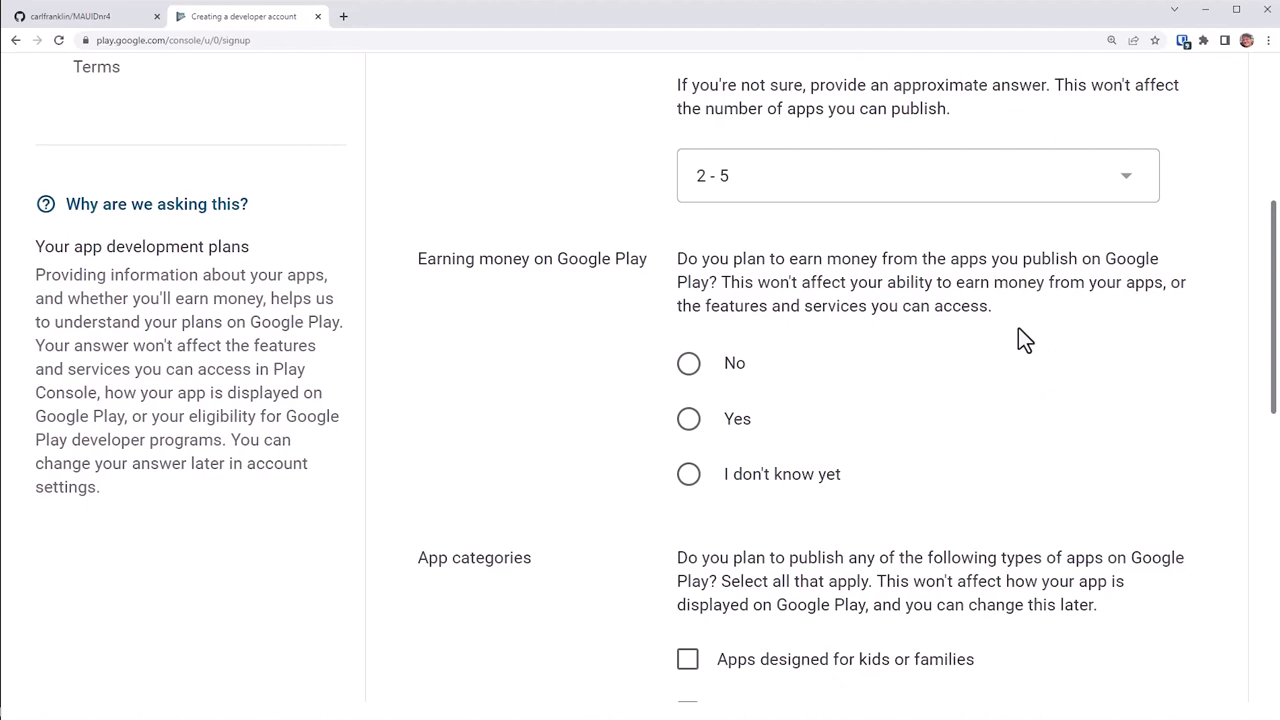
pyautogui.click(692, 421)
# Step: Choose in-app purchases and subscriptions, mark None of the above for categories, and continue
pyautogui.scroll(-3, 1014, 391)
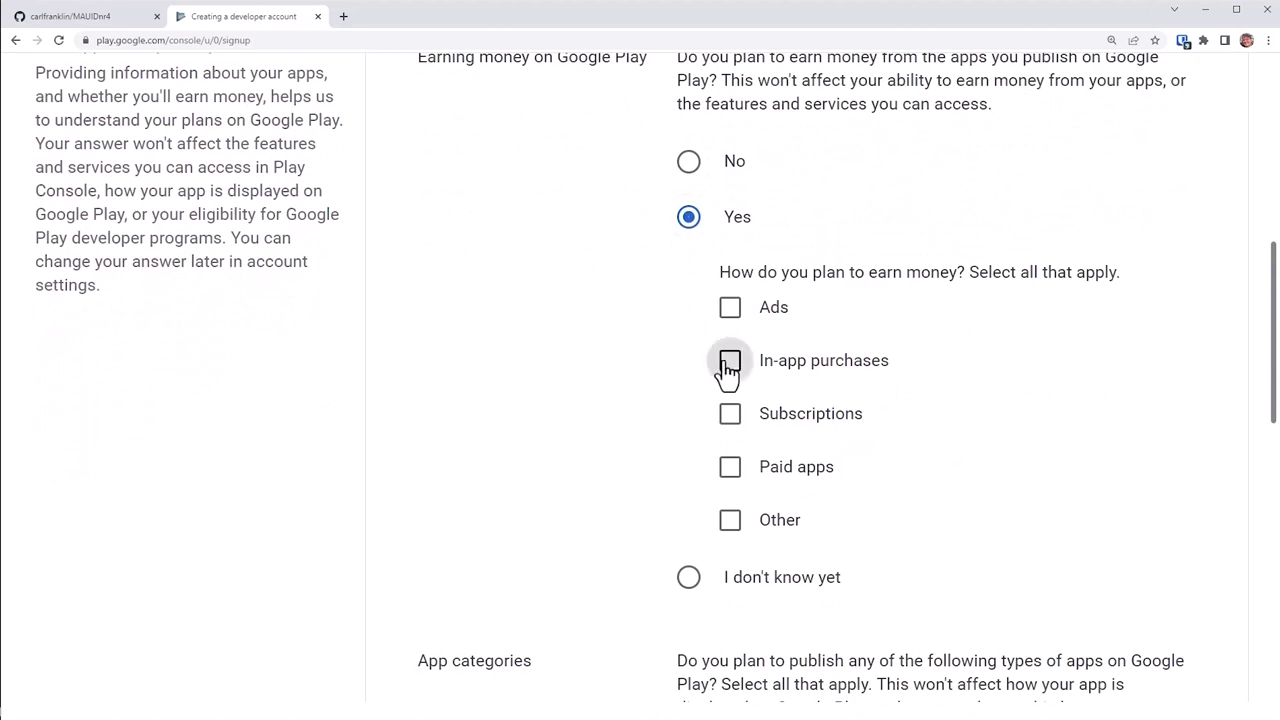
pyautogui.click(733, 369)
pyautogui.click(736, 427)
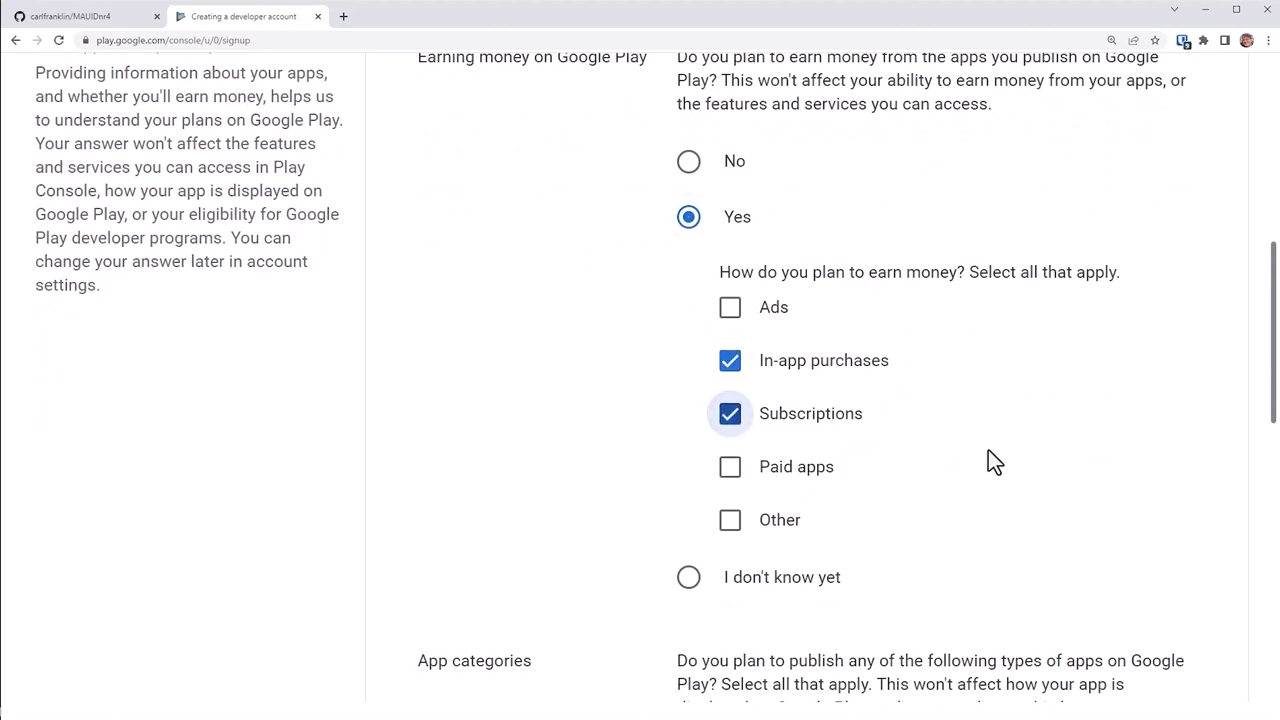
pyautogui.scroll(-5, 990, 460)
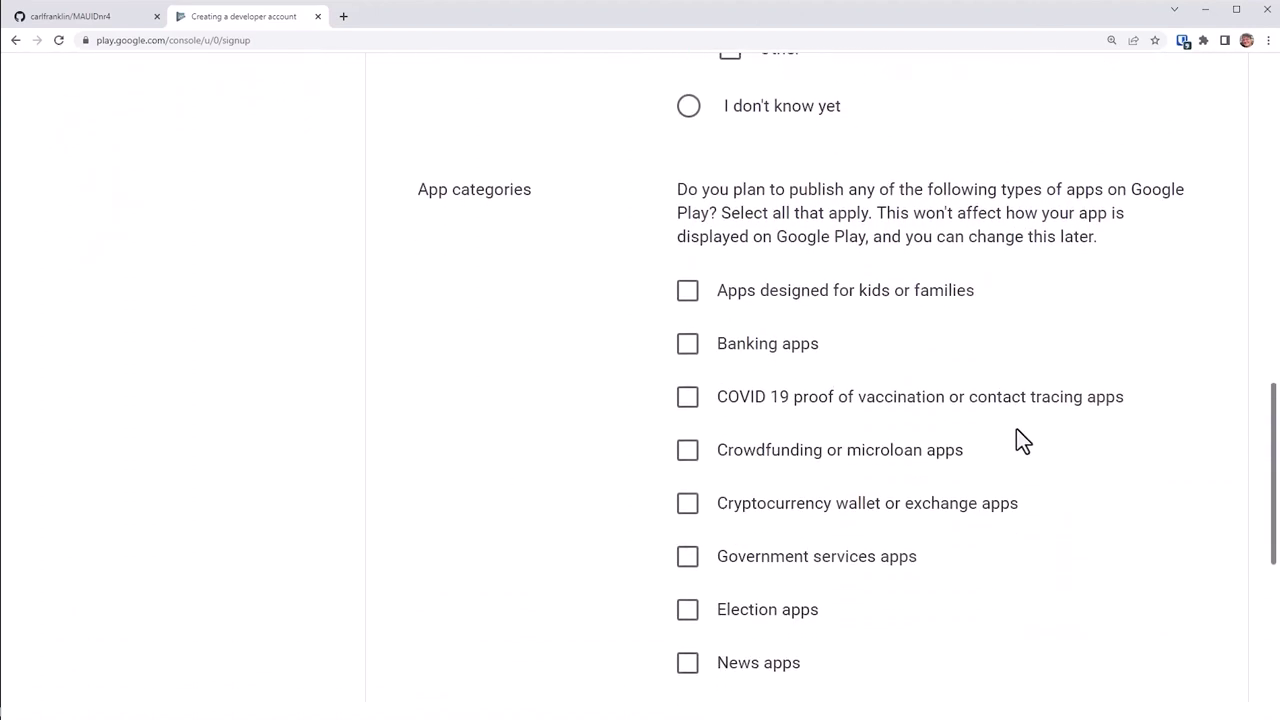
pyautogui.scroll(-1, 1016, 430)
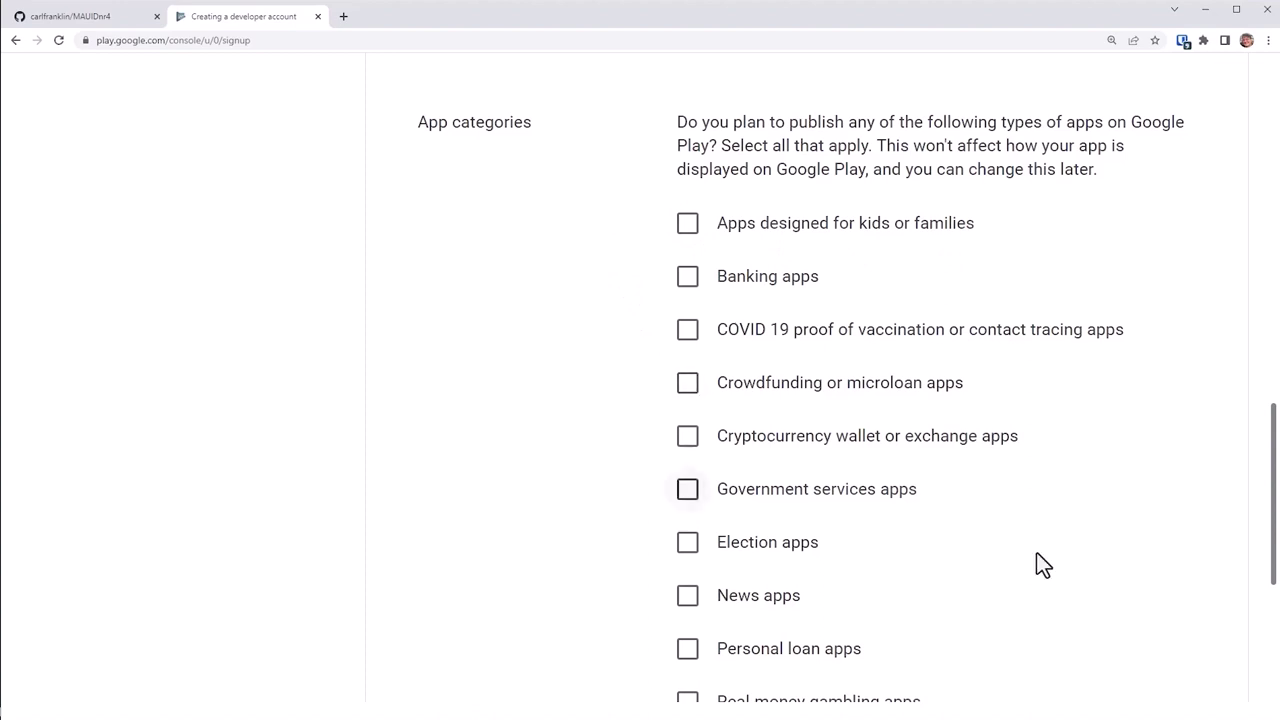
pyautogui.scroll(-4, 1077, 540)
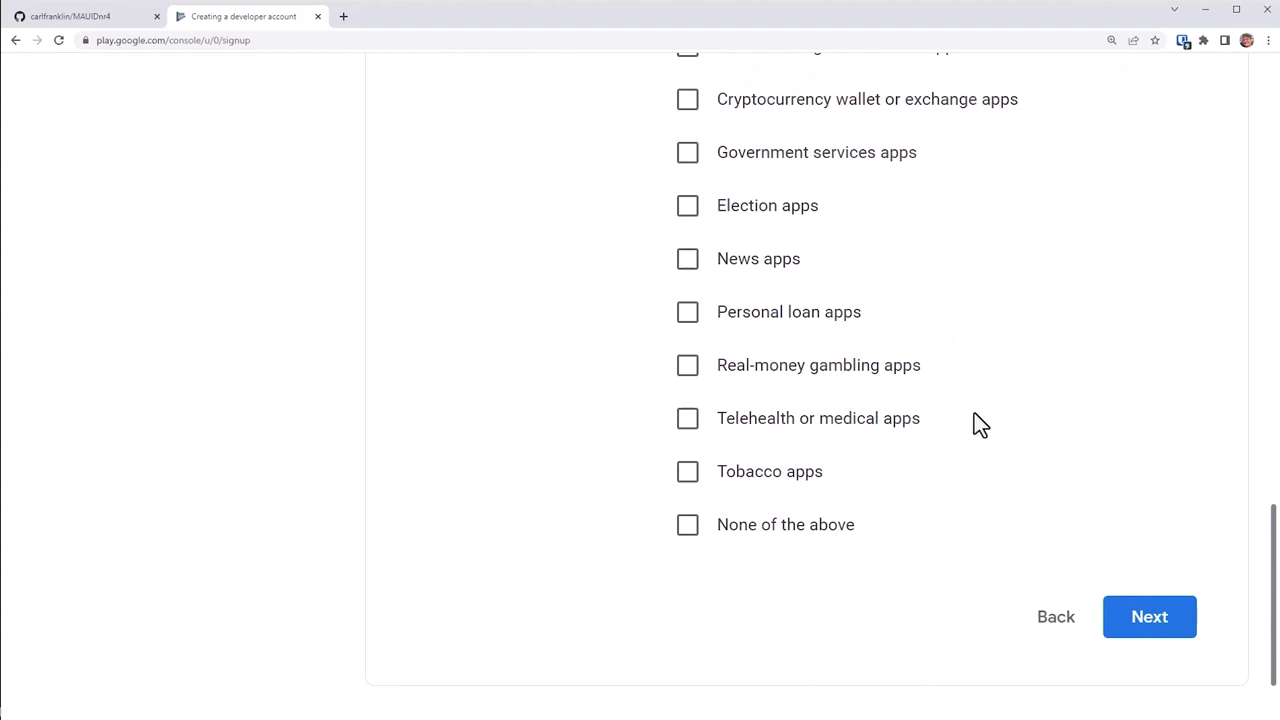
pyautogui.click(687, 527)
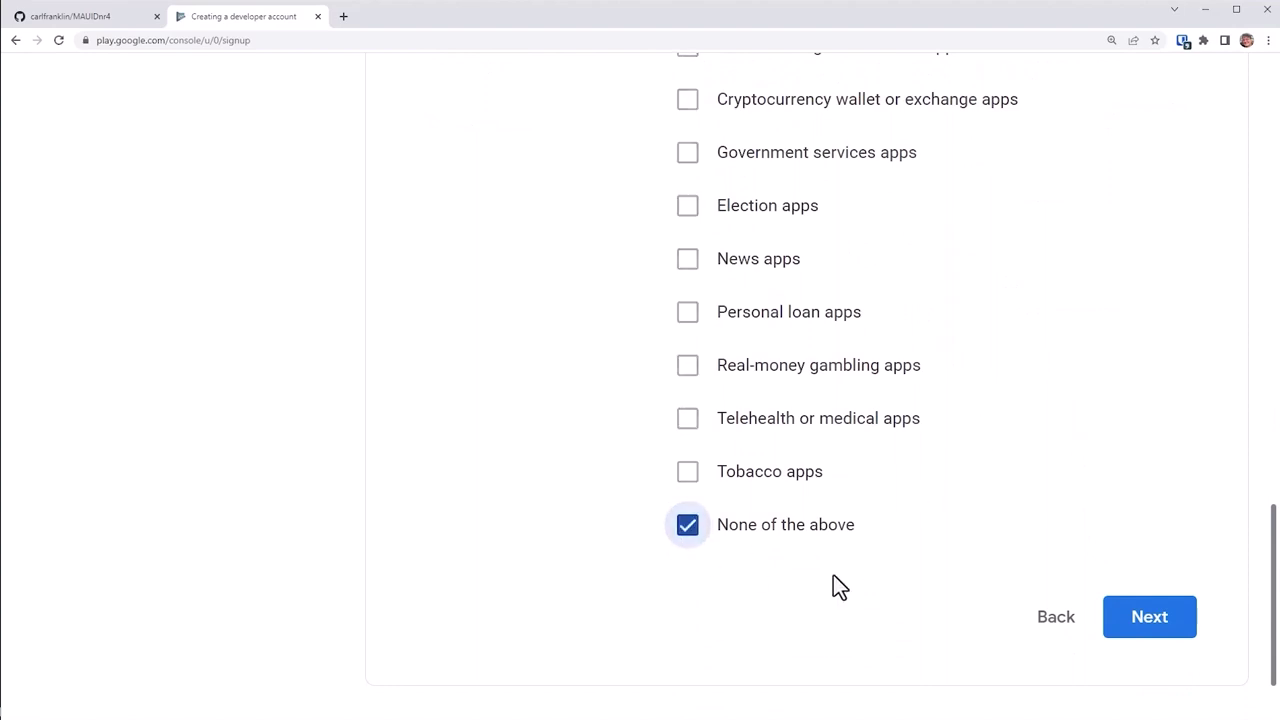
pyautogui.click(1150, 620)
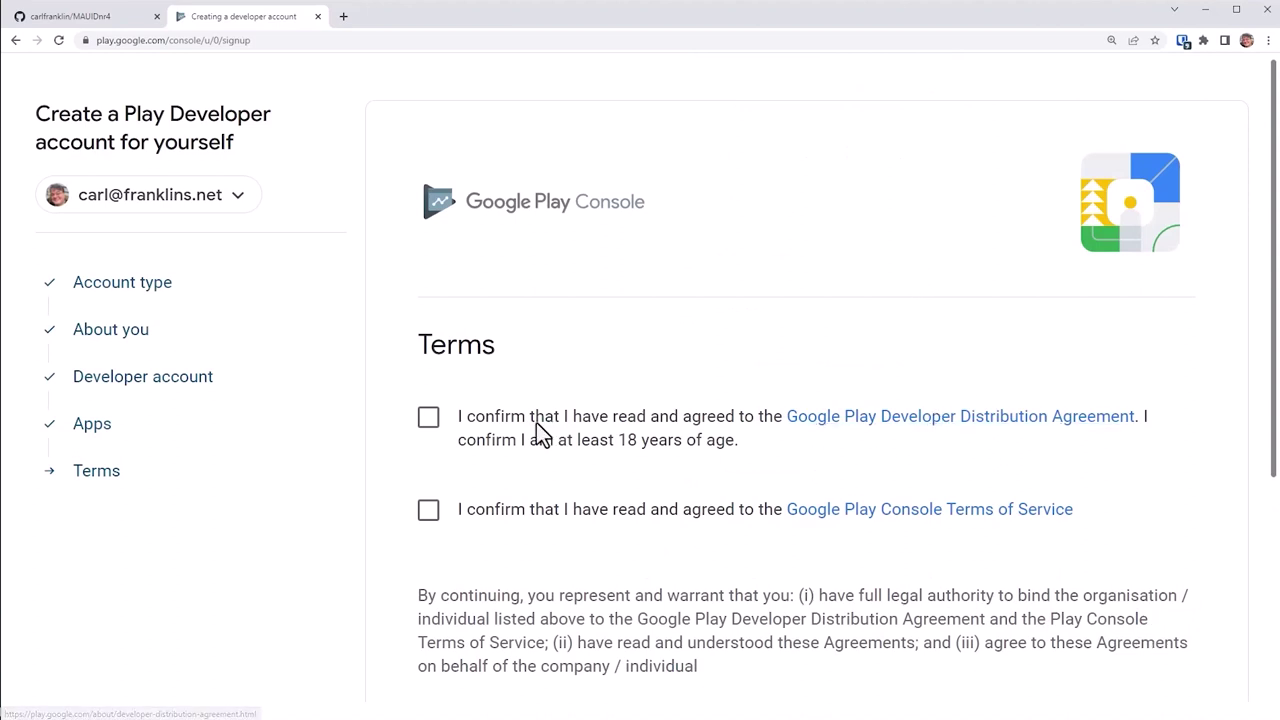
# Step: Accept the Developer Distribution Agreement and Terms of Service, then pay the $25 registration fee
pyautogui.click(430, 424)
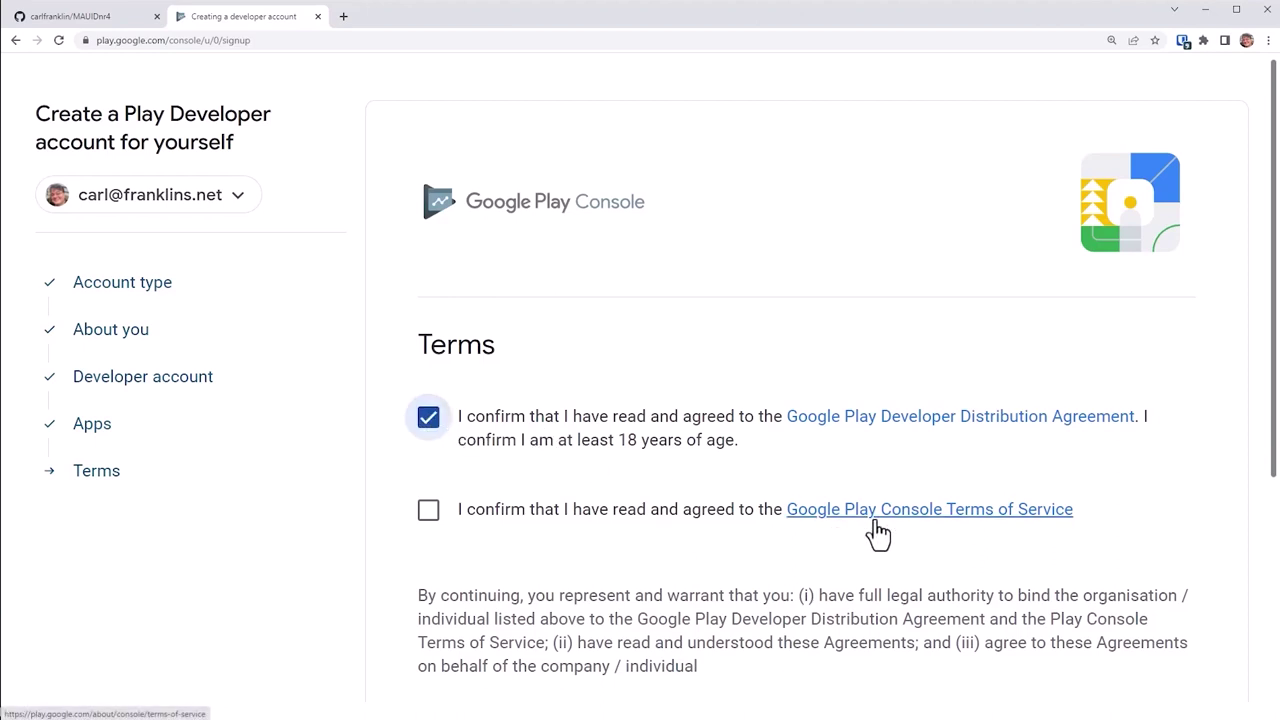
pyautogui.click(429, 512)
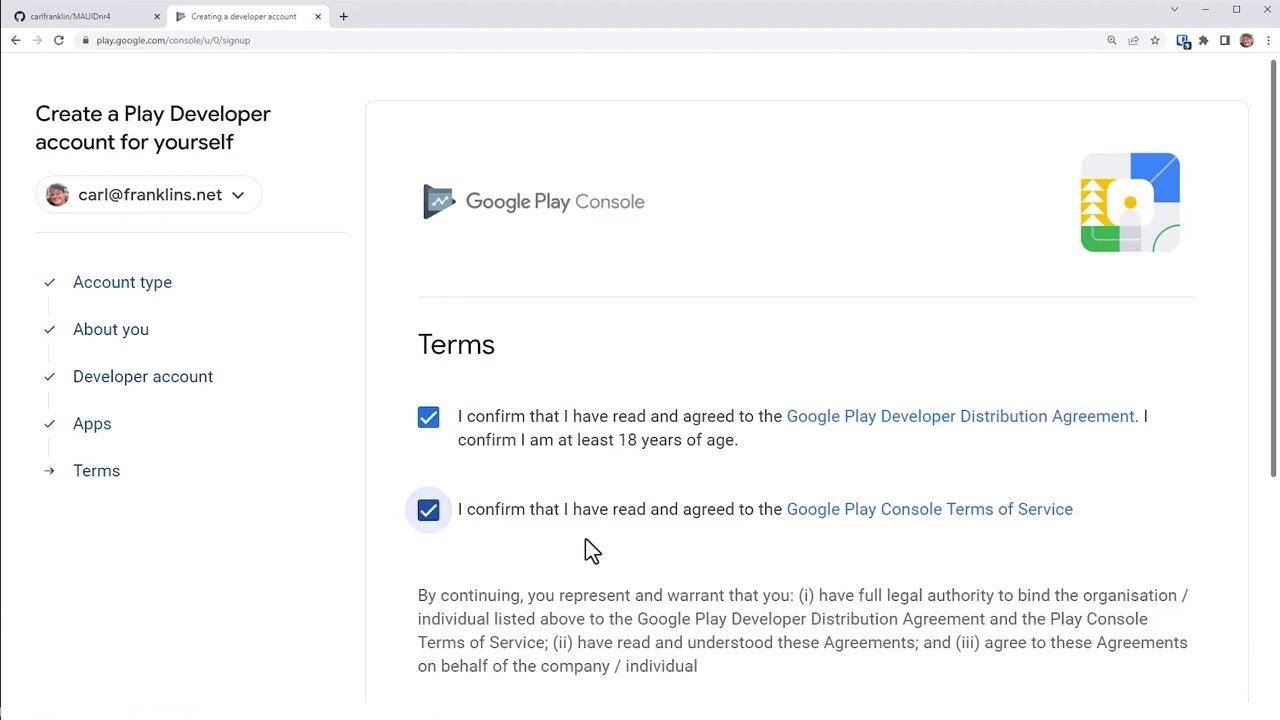
pyautogui.scroll(-1, 620, 555)
pyautogui.scroll(-3, 675, 558)
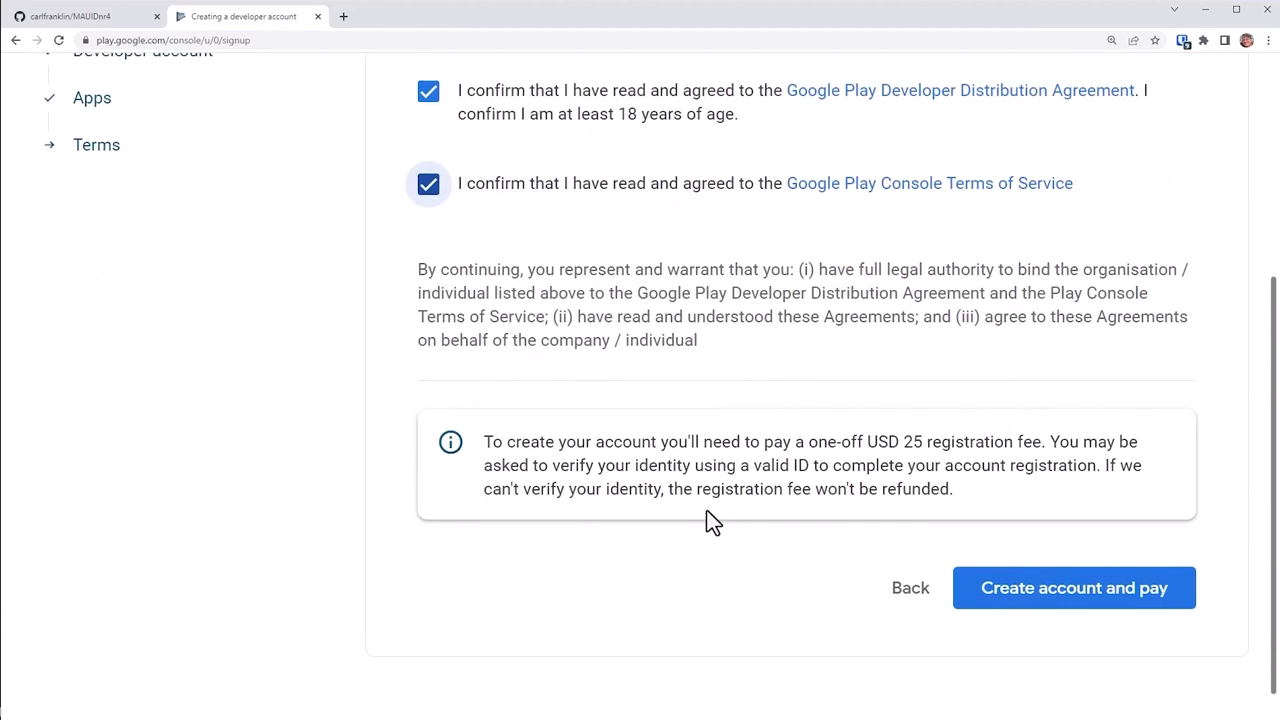
pyautogui.click(995, 595)
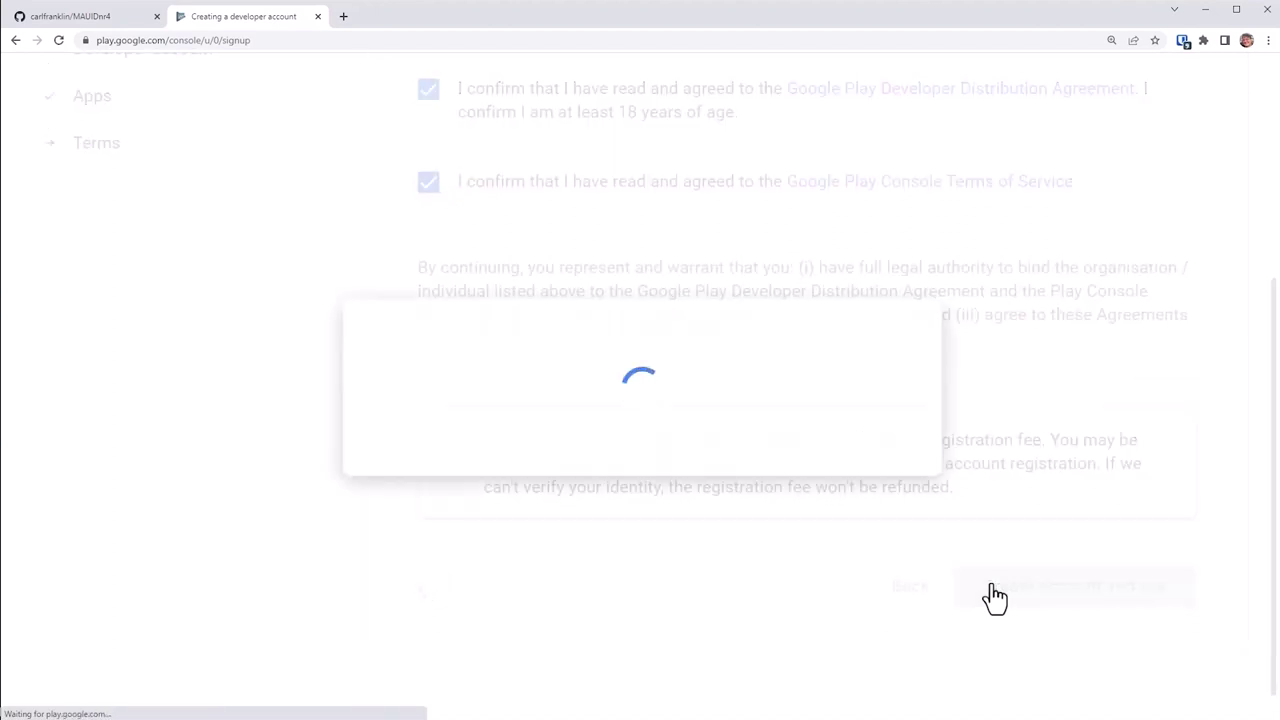
pyautogui.click(632, 503)
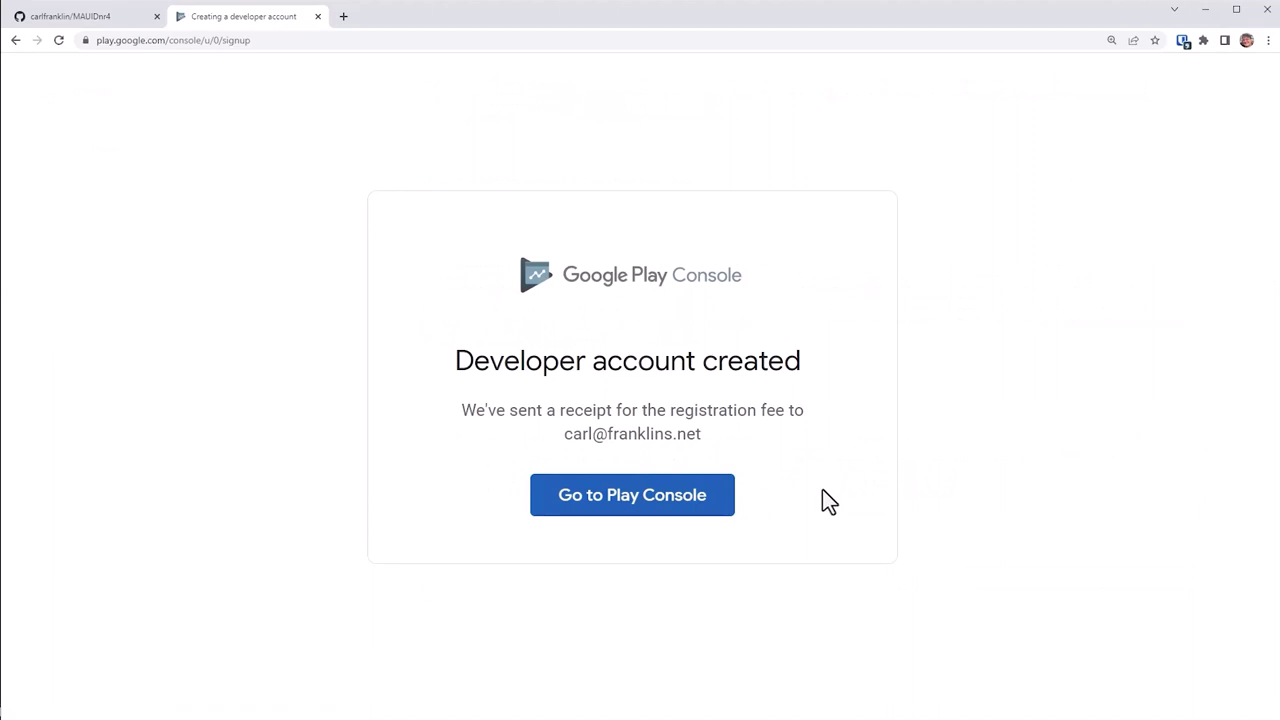
# Step: Open the new Play Console, submit identity verification details, and dismiss the Verification in progress notice
pyautogui.click(688, 508)
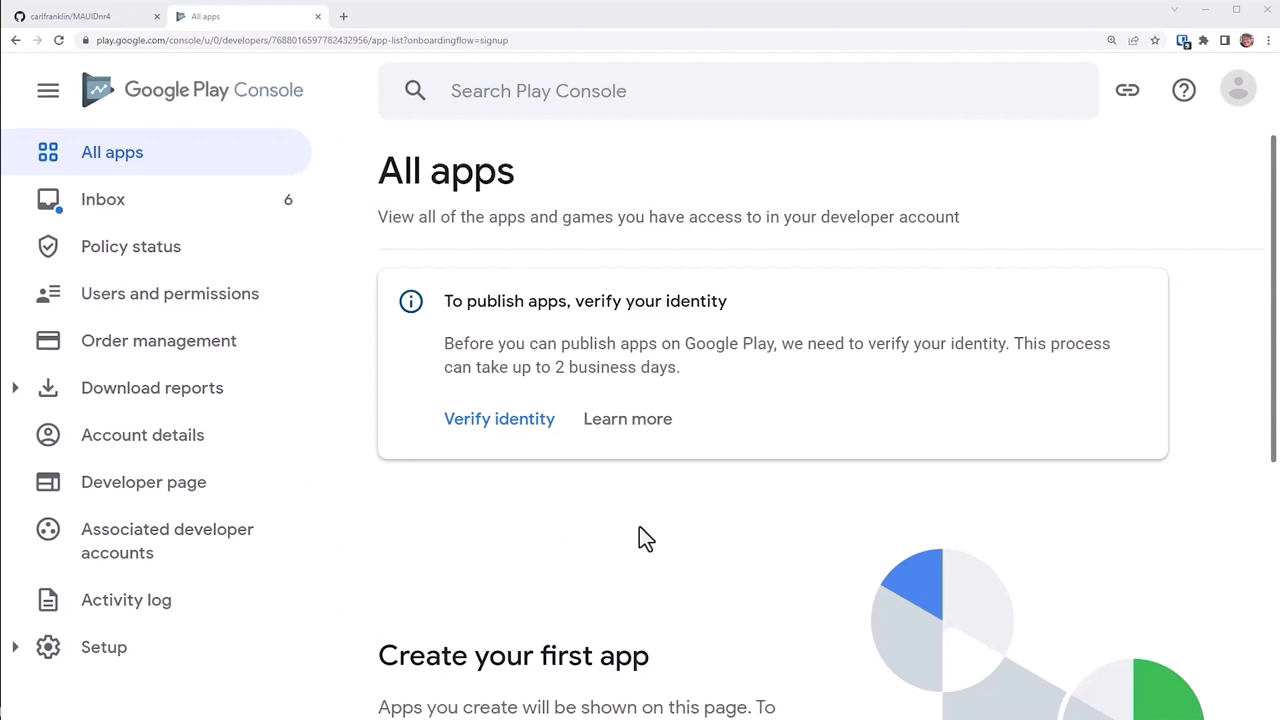
pyautogui.click(530, 424)
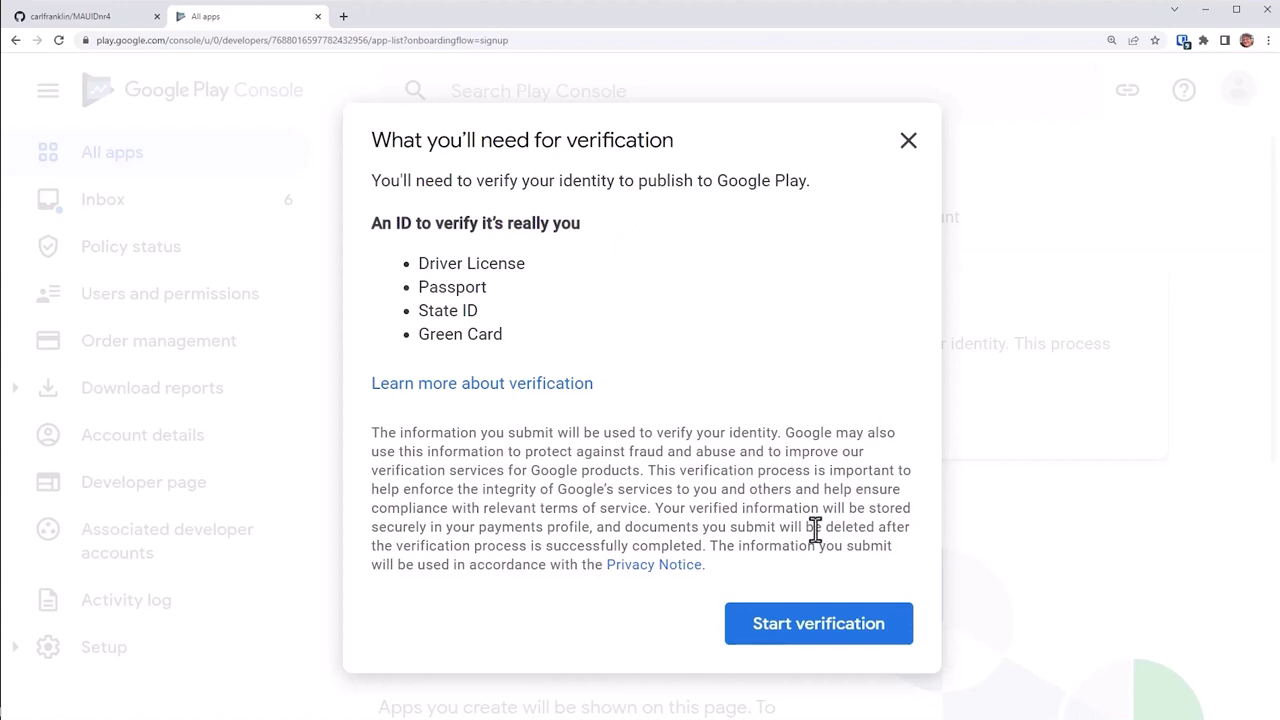
pyautogui.click(815, 627)
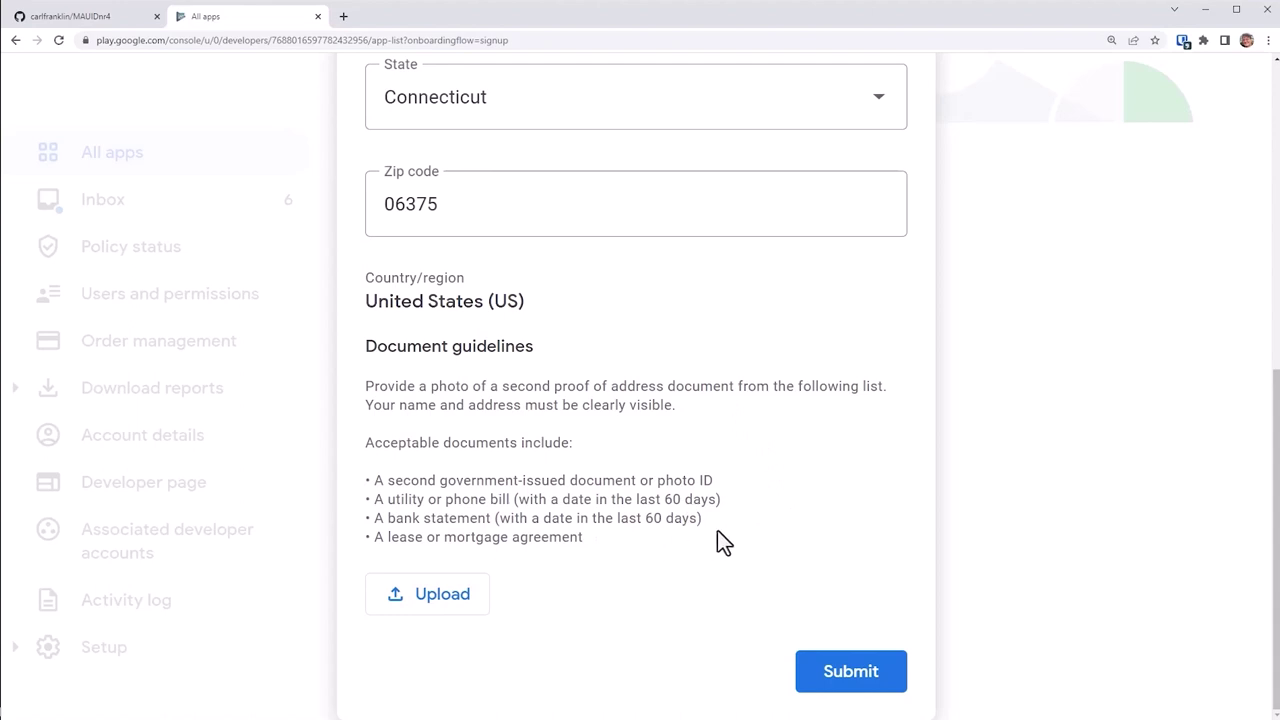
pyautogui.click(851, 671)
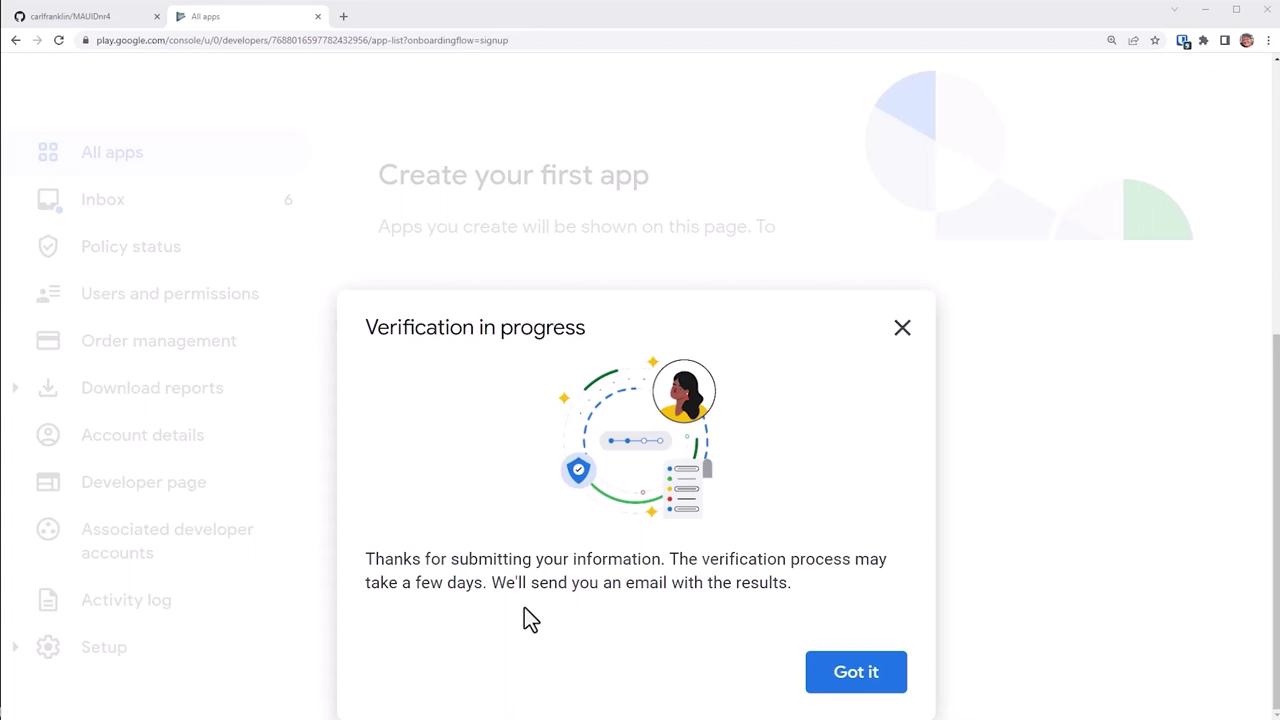
pyautogui.click(857, 682)
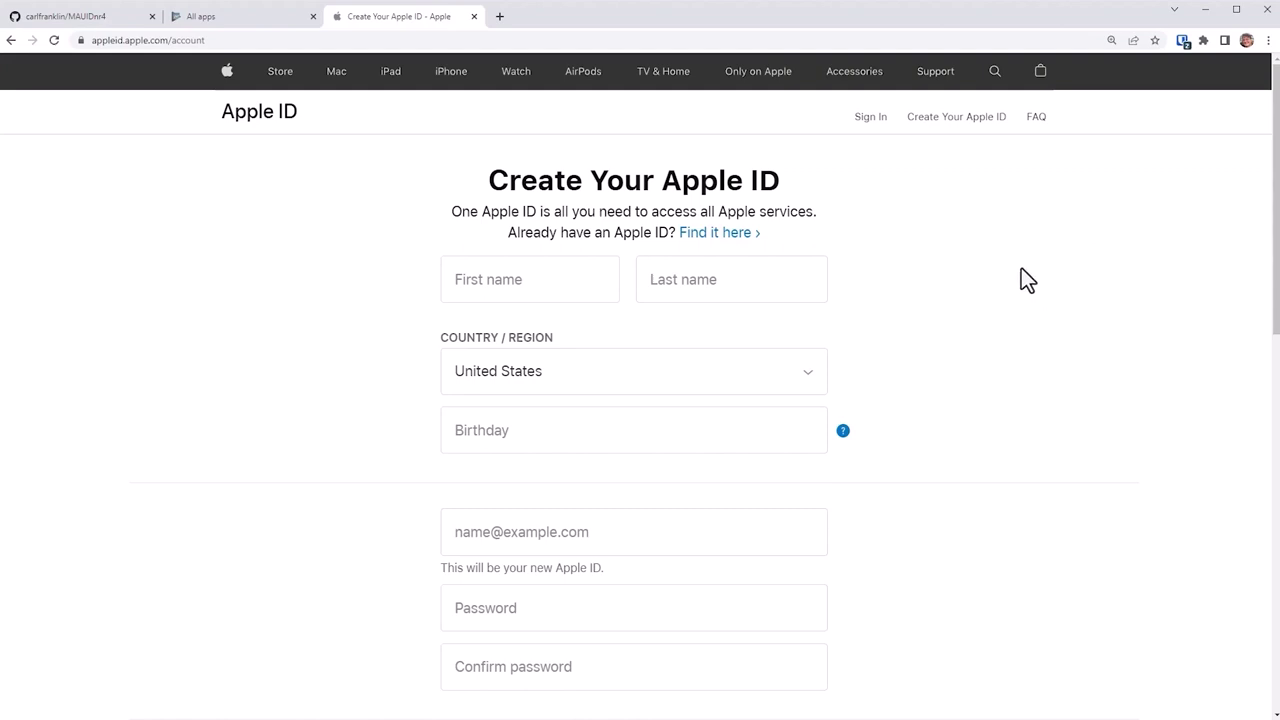
# Step: Enter the first and last name and start filling in the birthday for the new Apple ID
pyautogui.click(529, 288)
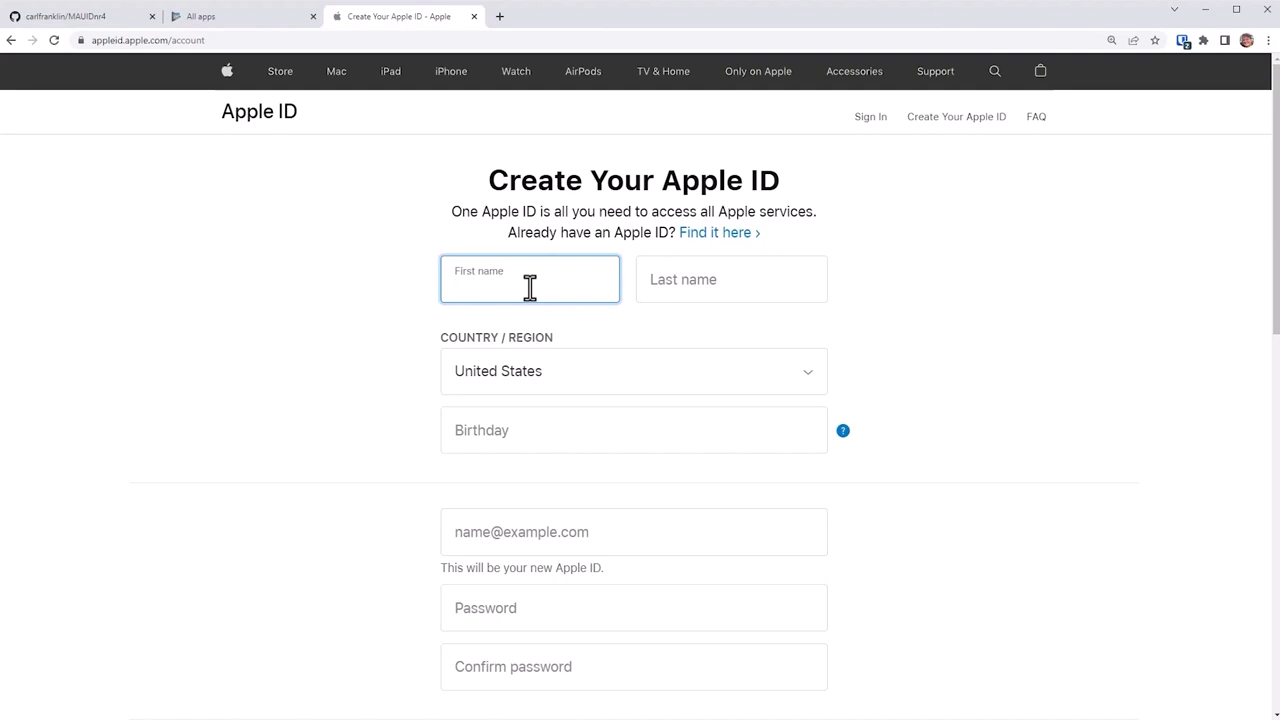
pyautogui.write('Carl')
pyautogui.press('Tab')
pyautogui.write('Fr')
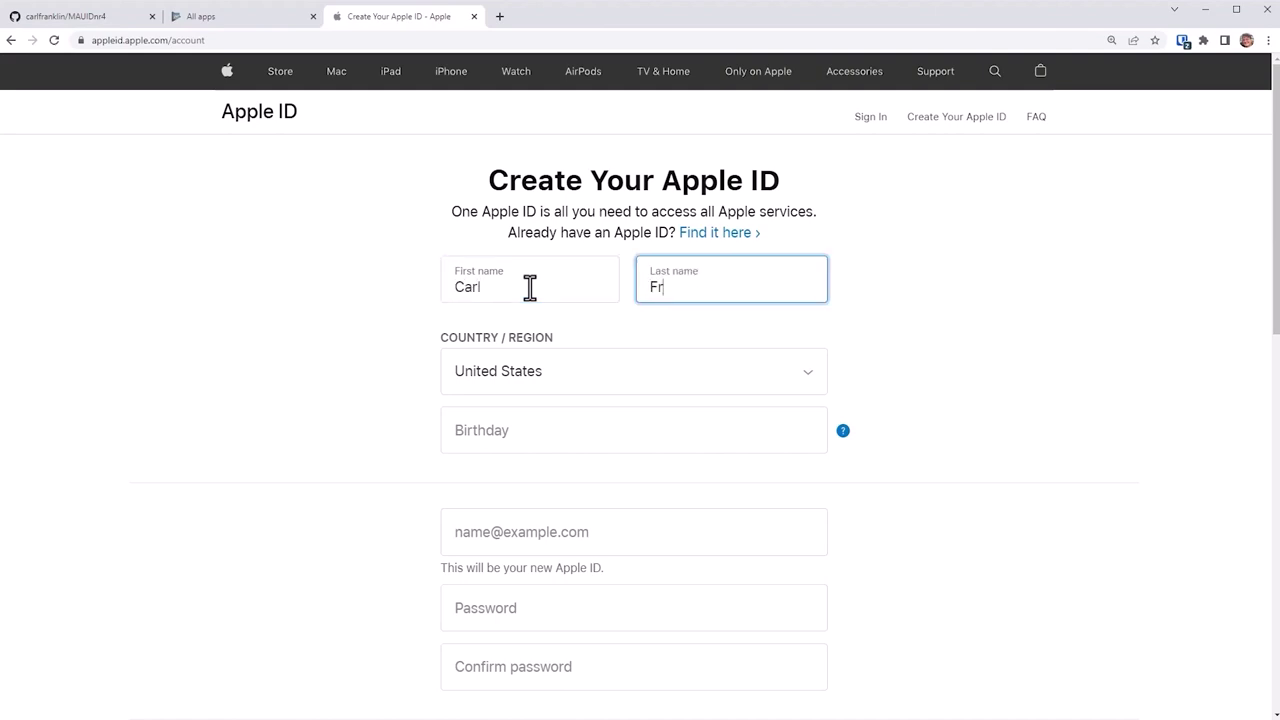
pyautogui.write('anklin')
pyautogui.press('Tab')
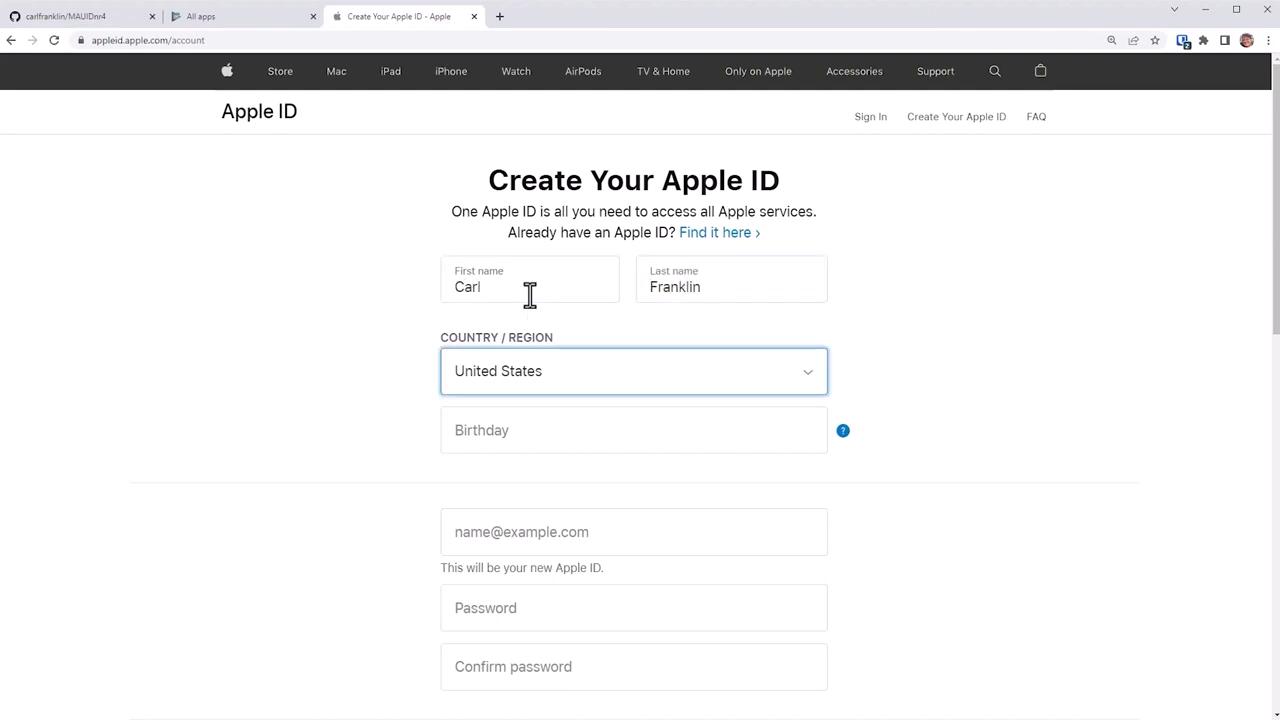
pyautogui.click(592, 424)
pyautogui.scroll(-4, 592, 424)
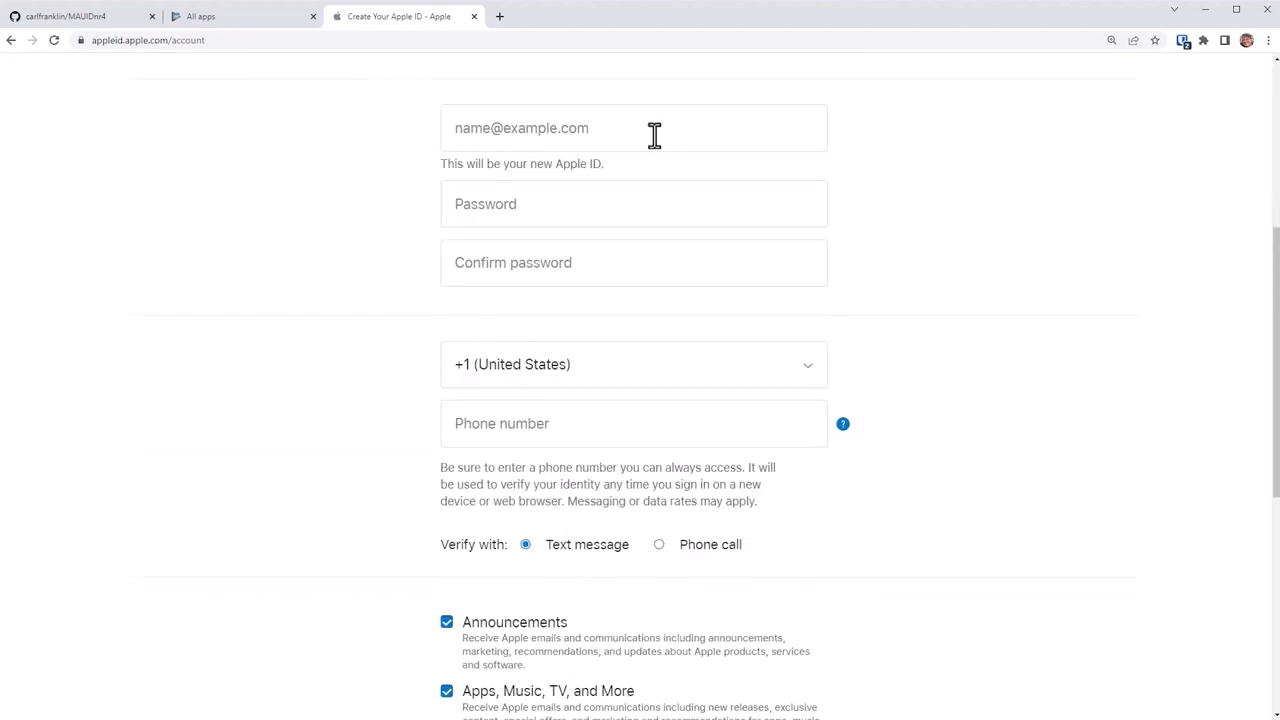
# Step: Enter the account e-mail, password and phone number, then submit the SMS verification code
pyautogui.click(643, 135)
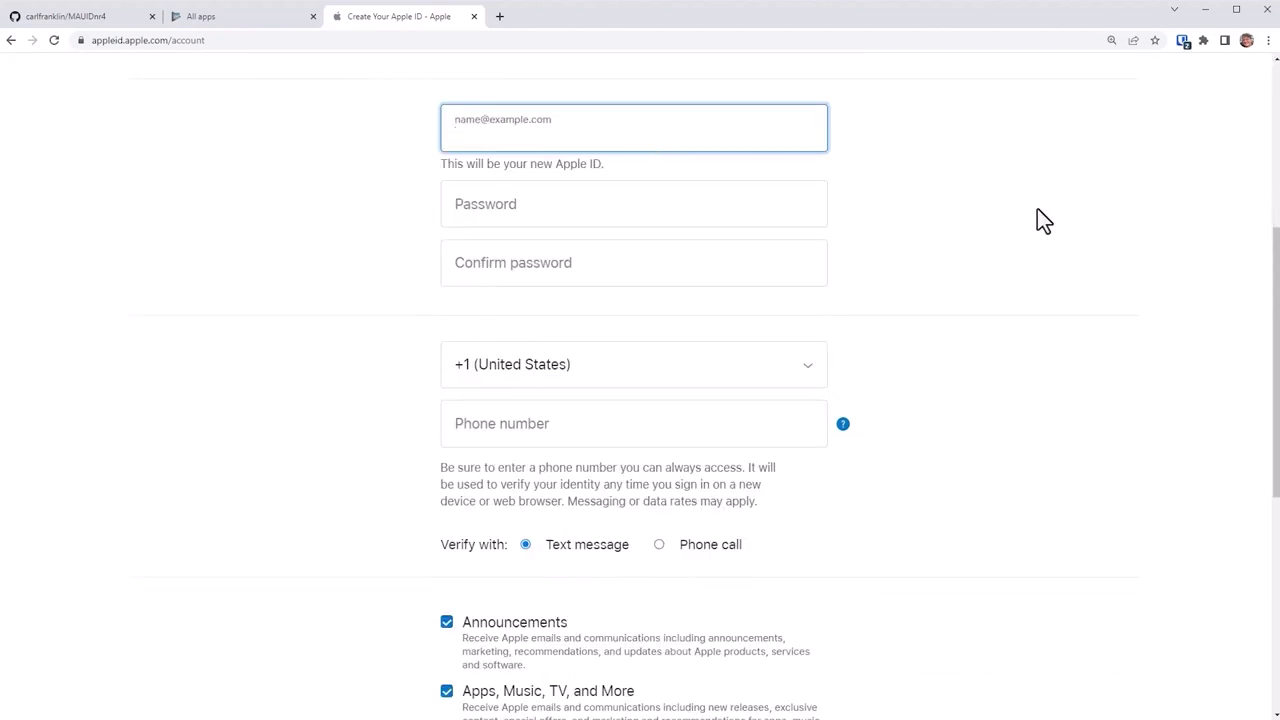
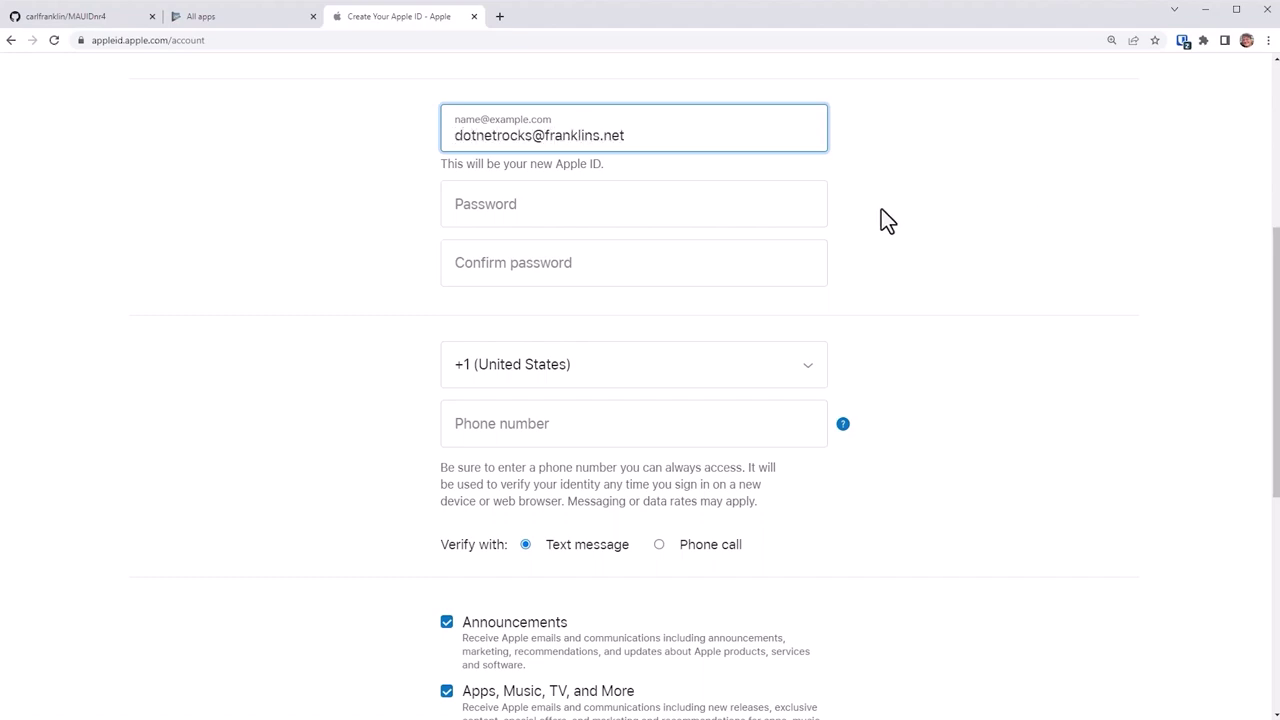
pyautogui.click(766, 209)
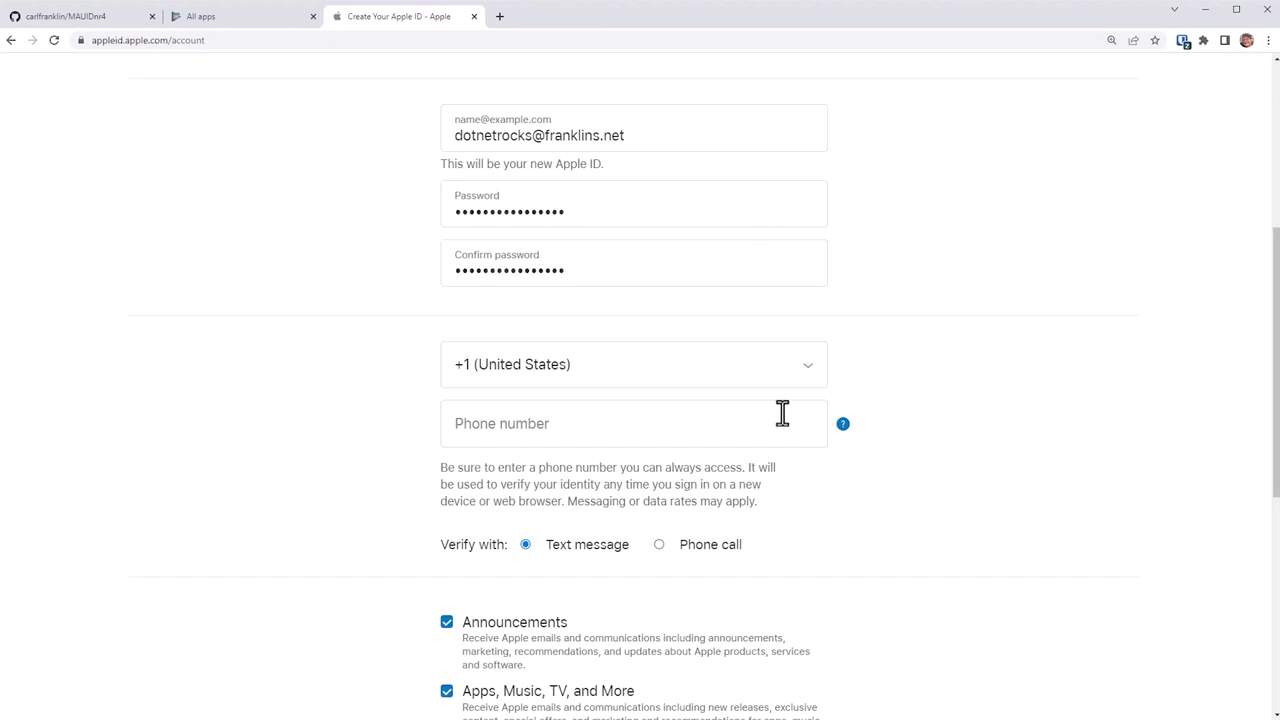
pyautogui.click(735, 423)
pyautogui.scroll(-4, 735, 423)
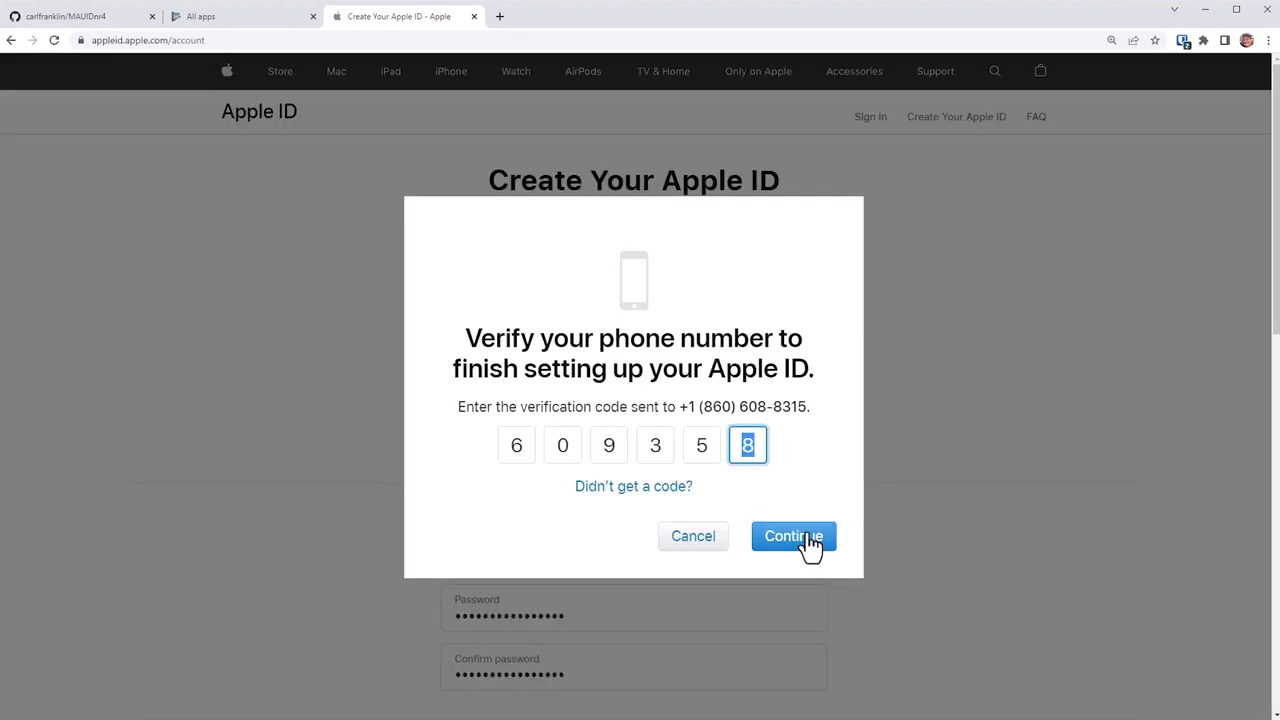
pyautogui.click(806, 535)
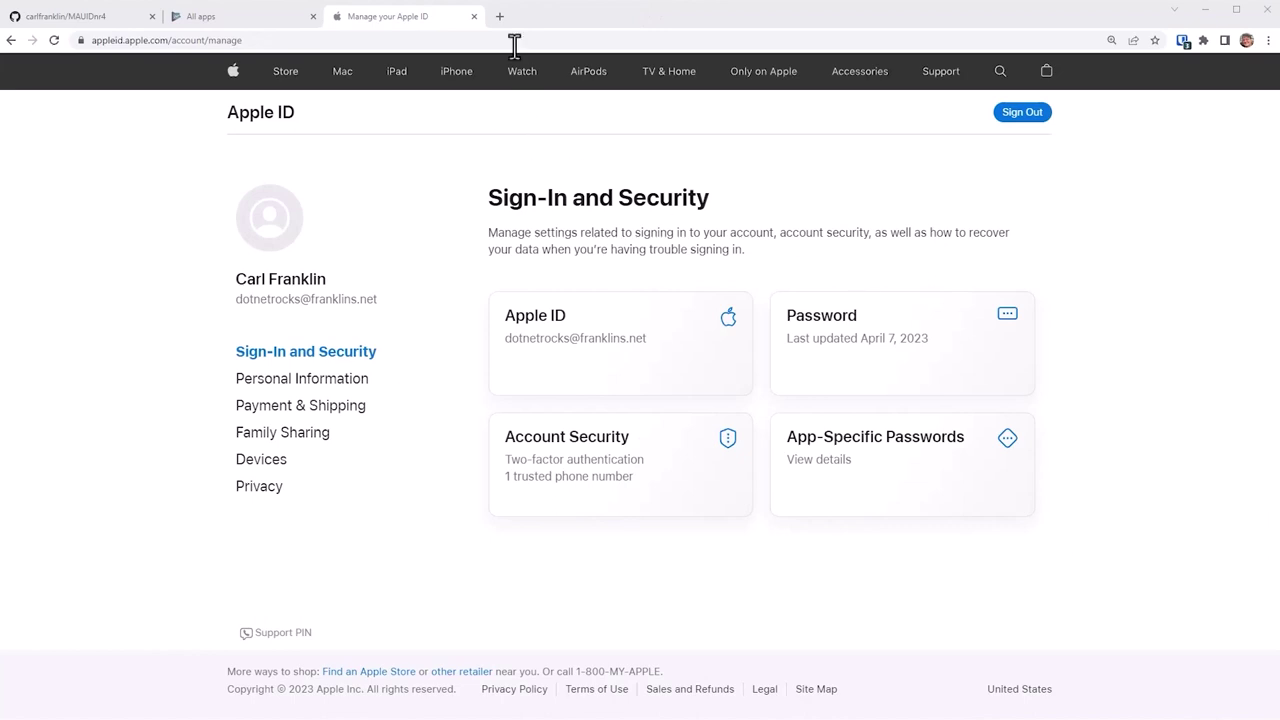
# Step: Load developer.apple.com in a new tab and go to Account
pyautogui.click(499, 16)
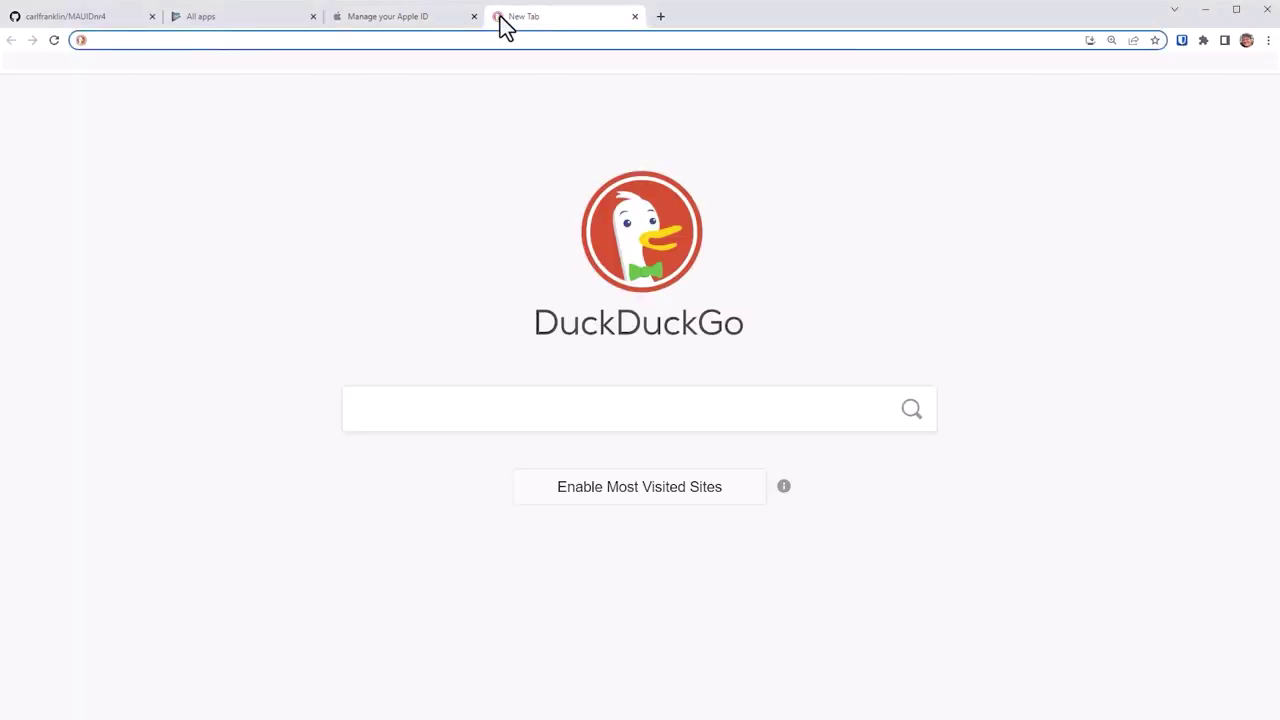
pyautogui.write('https://developer.apple.com/')
pyautogui.press('Return')
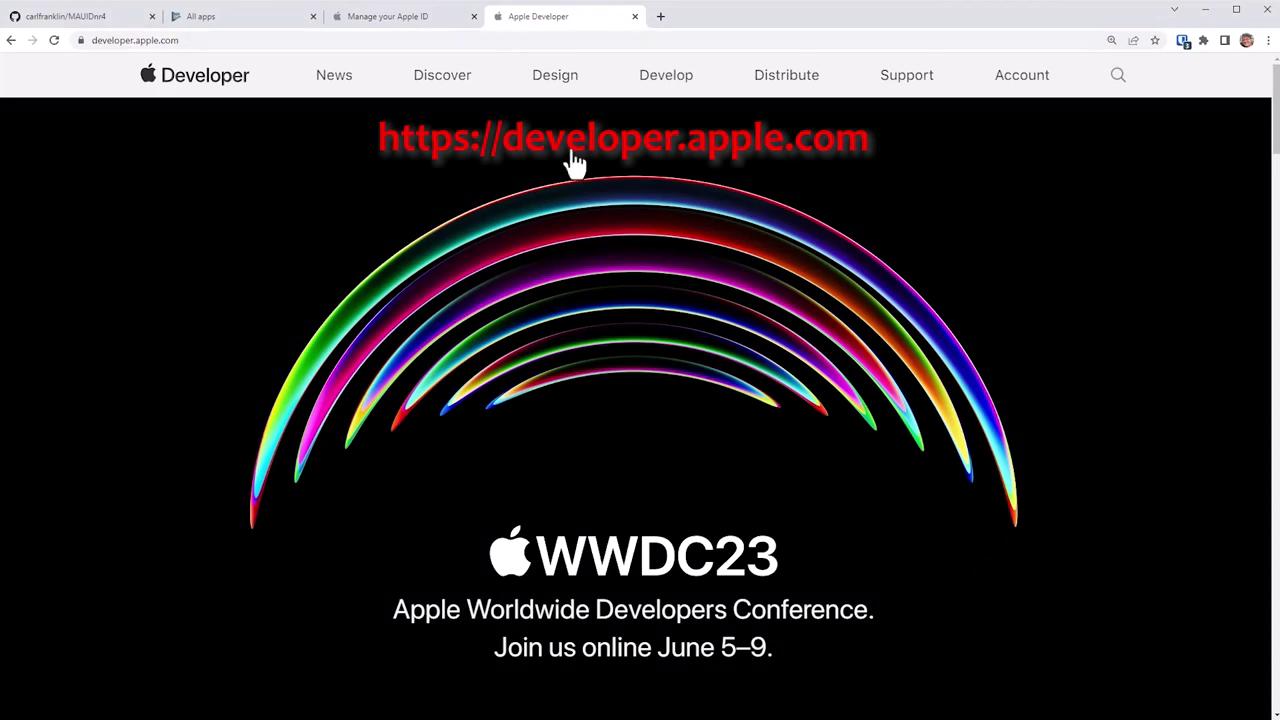
pyautogui.click(1015, 90)
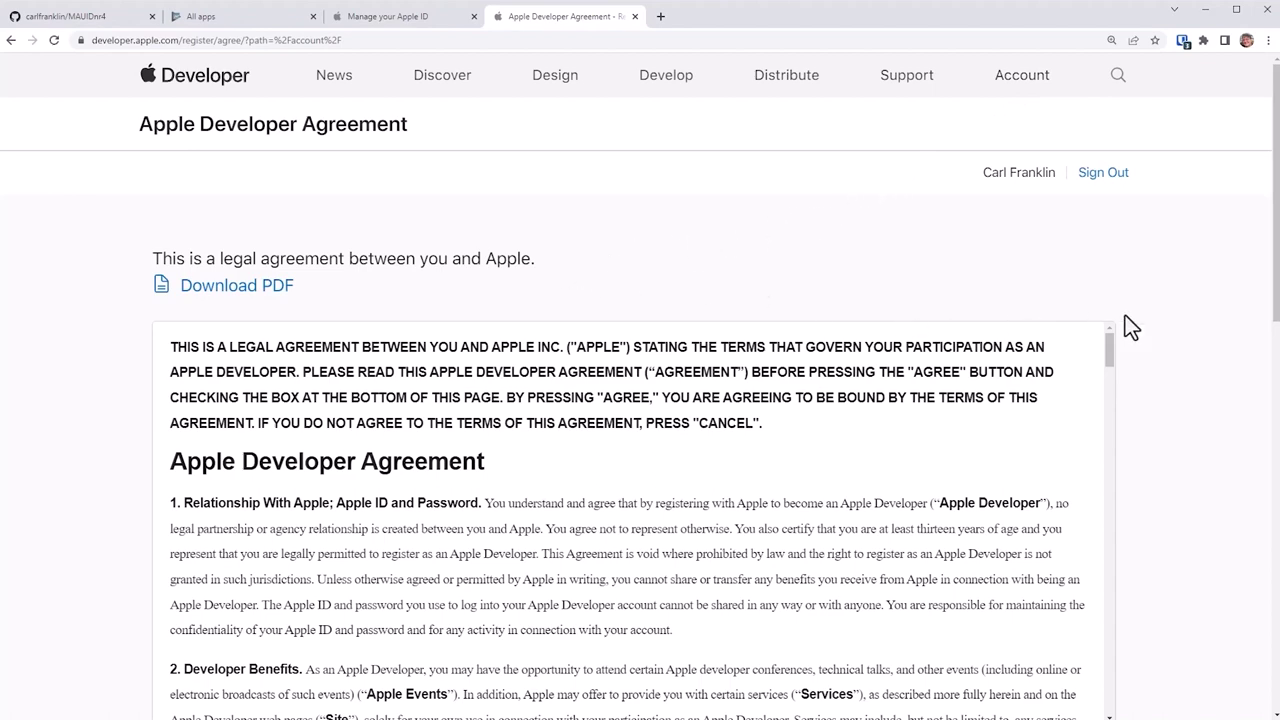
# Step: Agree to the Apple Developer Agreement and submit it
pyautogui.moveTo(1274, 271); pyautogui.dragTo(1277, 362)
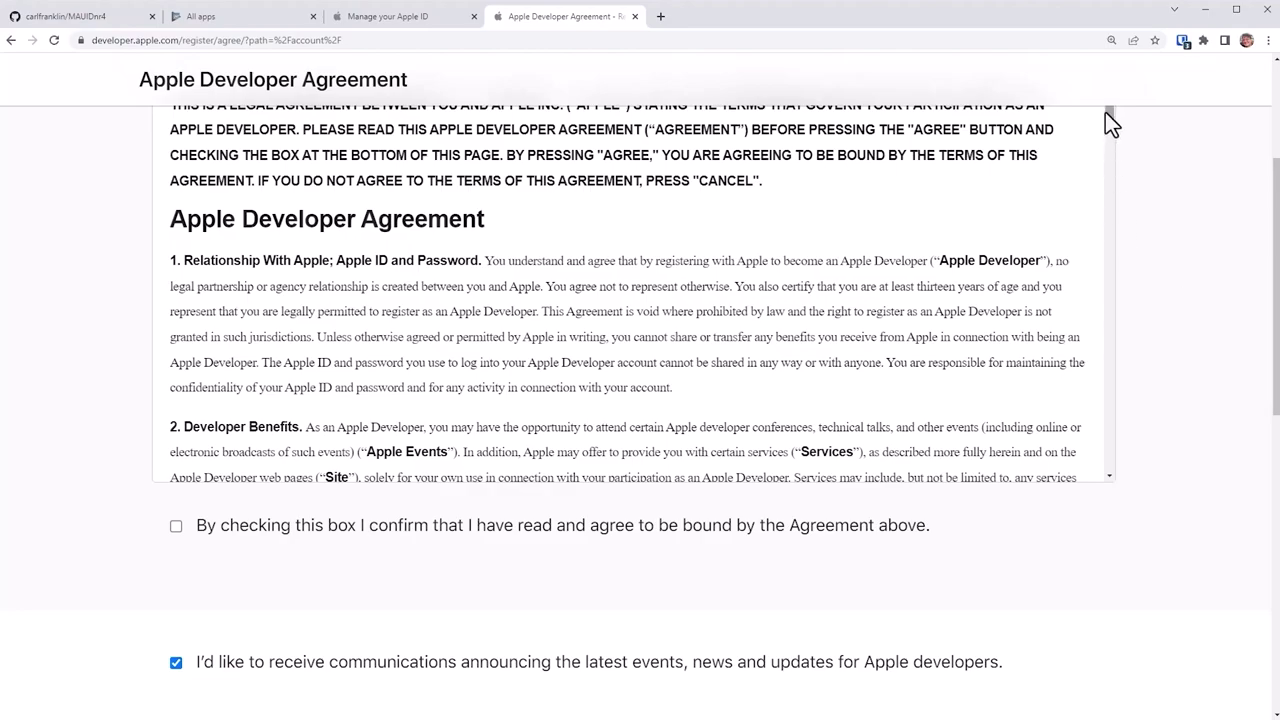
pyautogui.moveTo(1109, 116); pyautogui.dragTo(1112, 466)
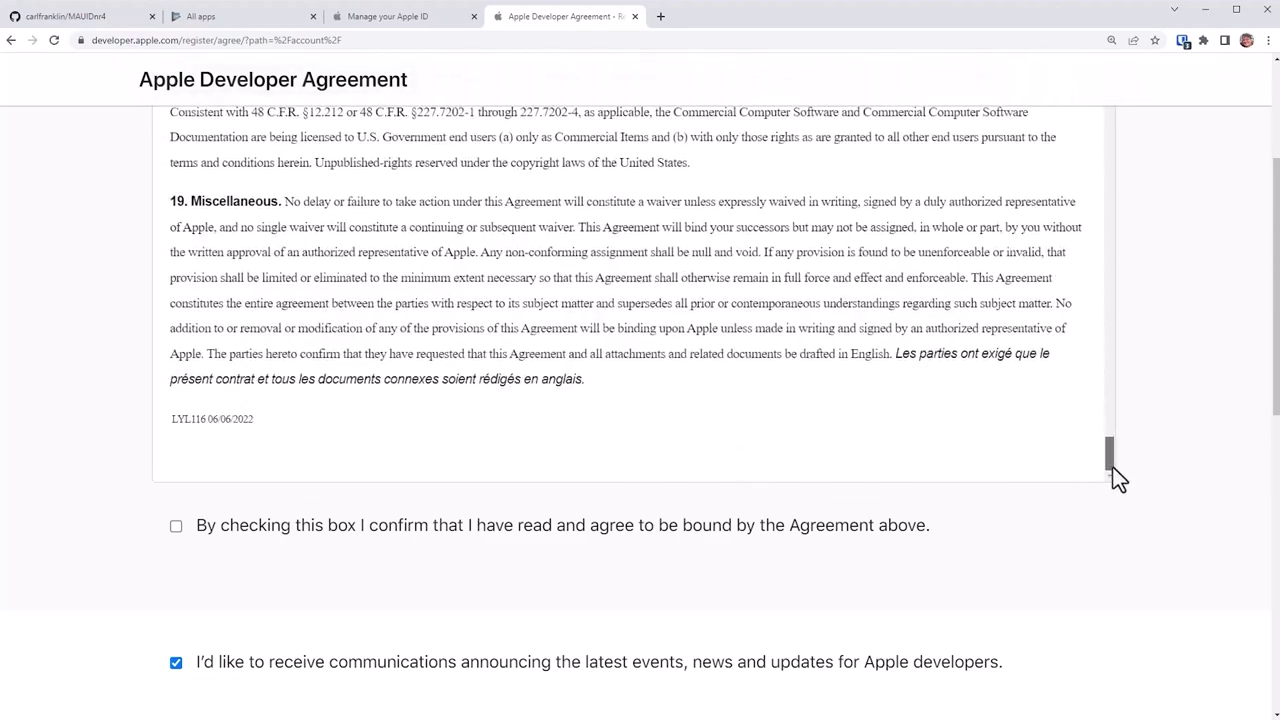
pyautogui.click(177, 530)
pyautogui.scroll(-3, 960, 509)
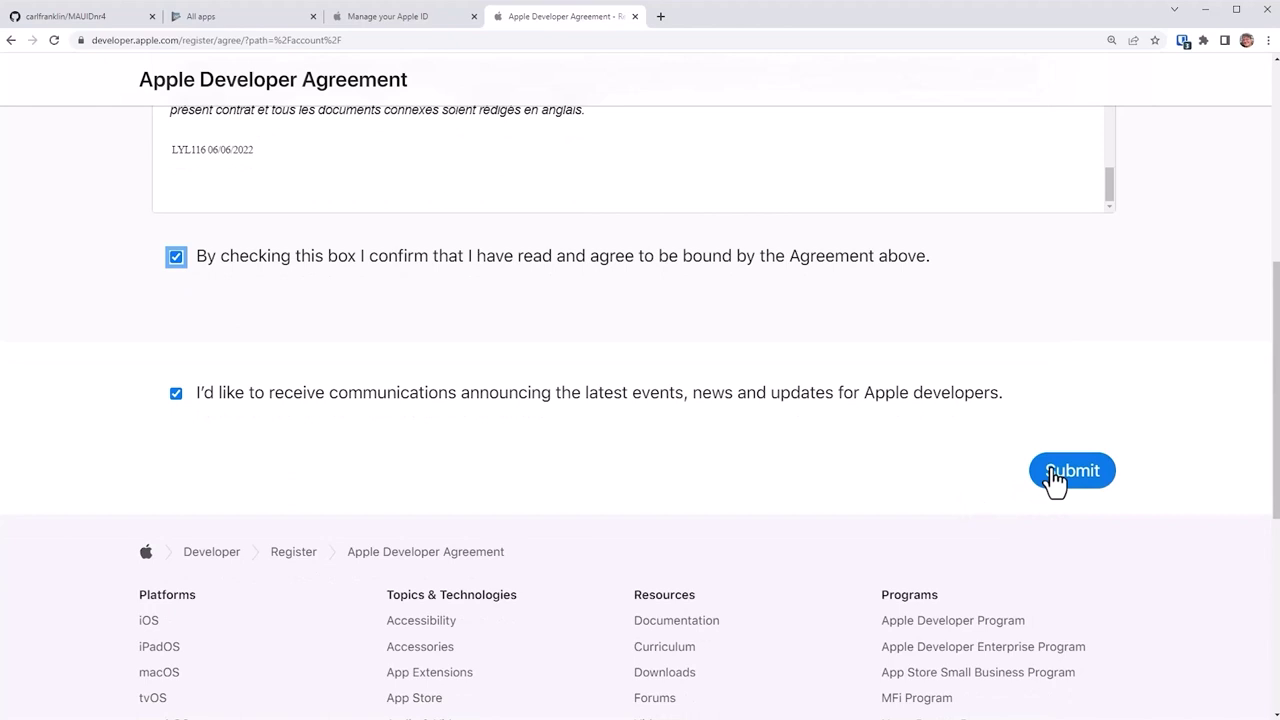
pyautogui.click(1055, 478)
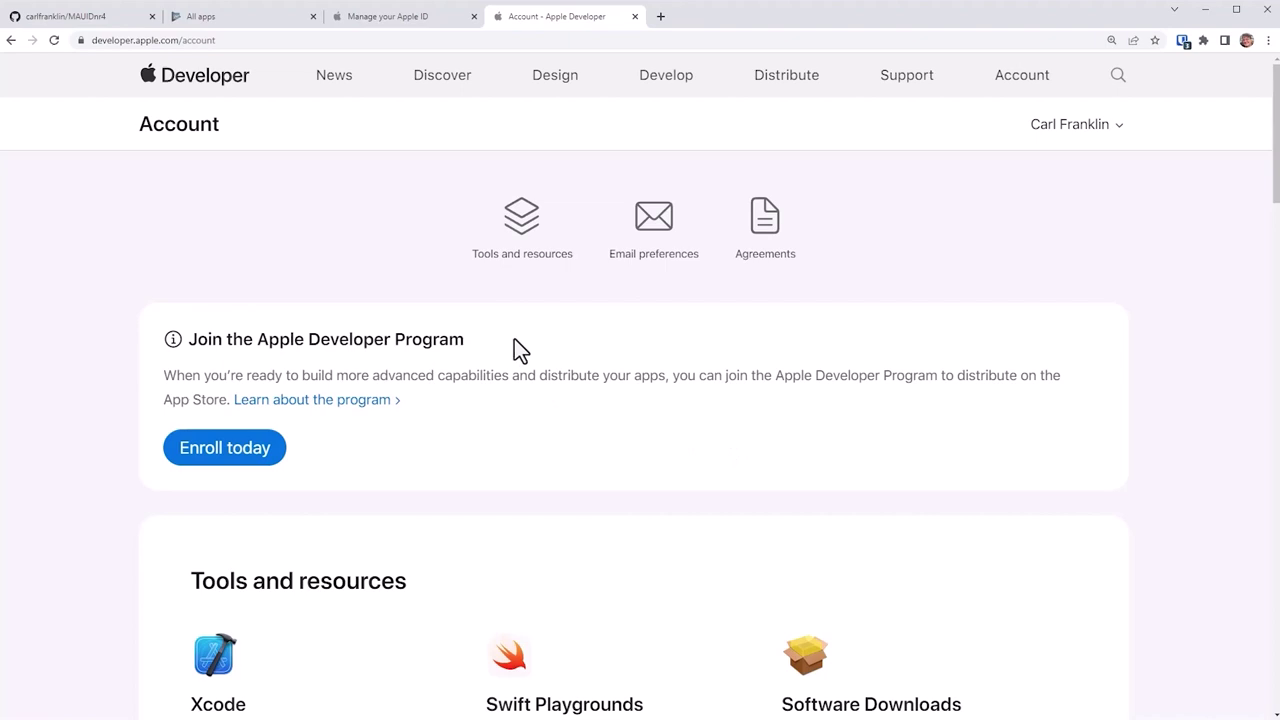
# Step: Enroll on the web as an Individual / Sole Proprietor and accept the program license agreement
pyautogui.click(217, 450)
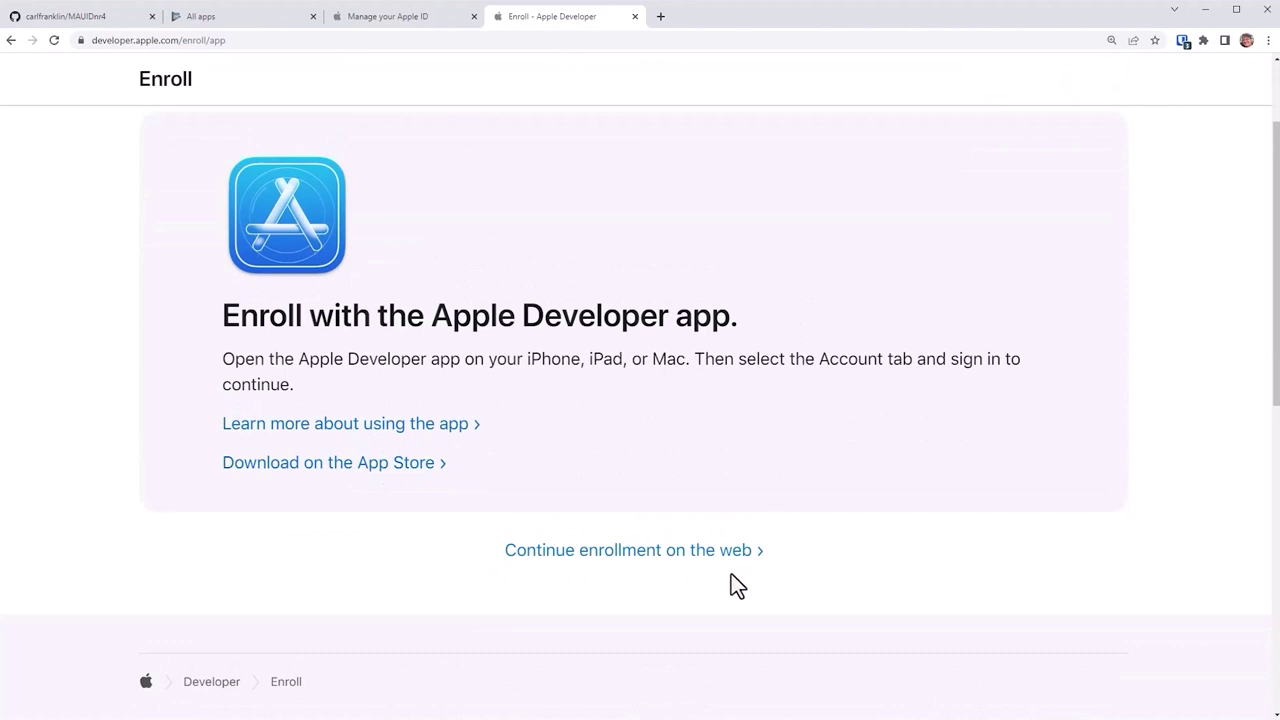
pyautogui.click(679, 559)
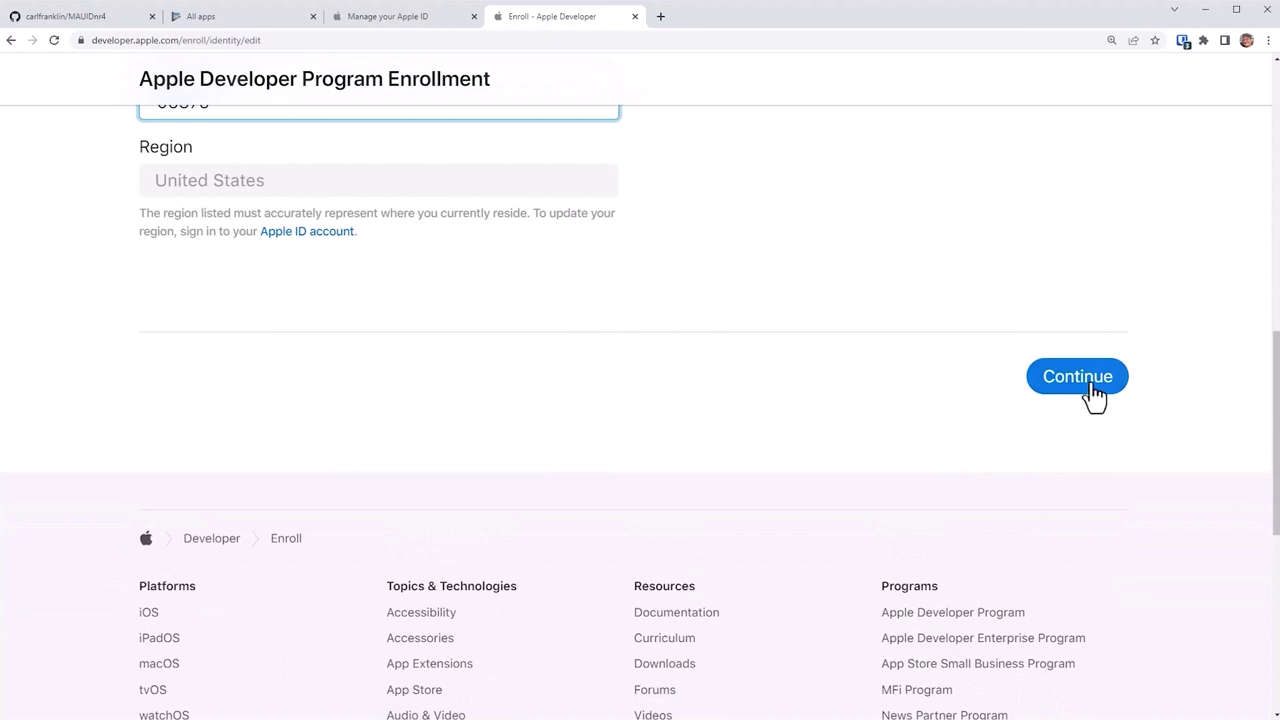
pyautogui.click(1094, 395)
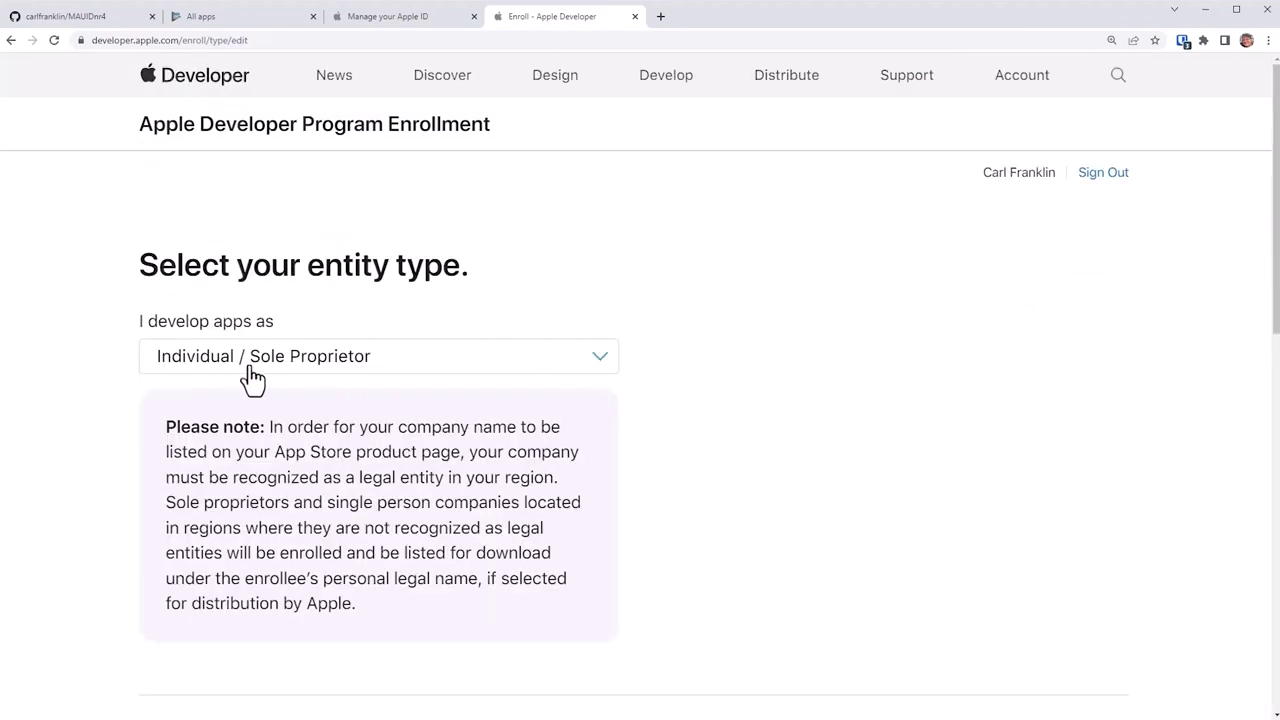
pyautogui.scroll(-2, 778, 450)
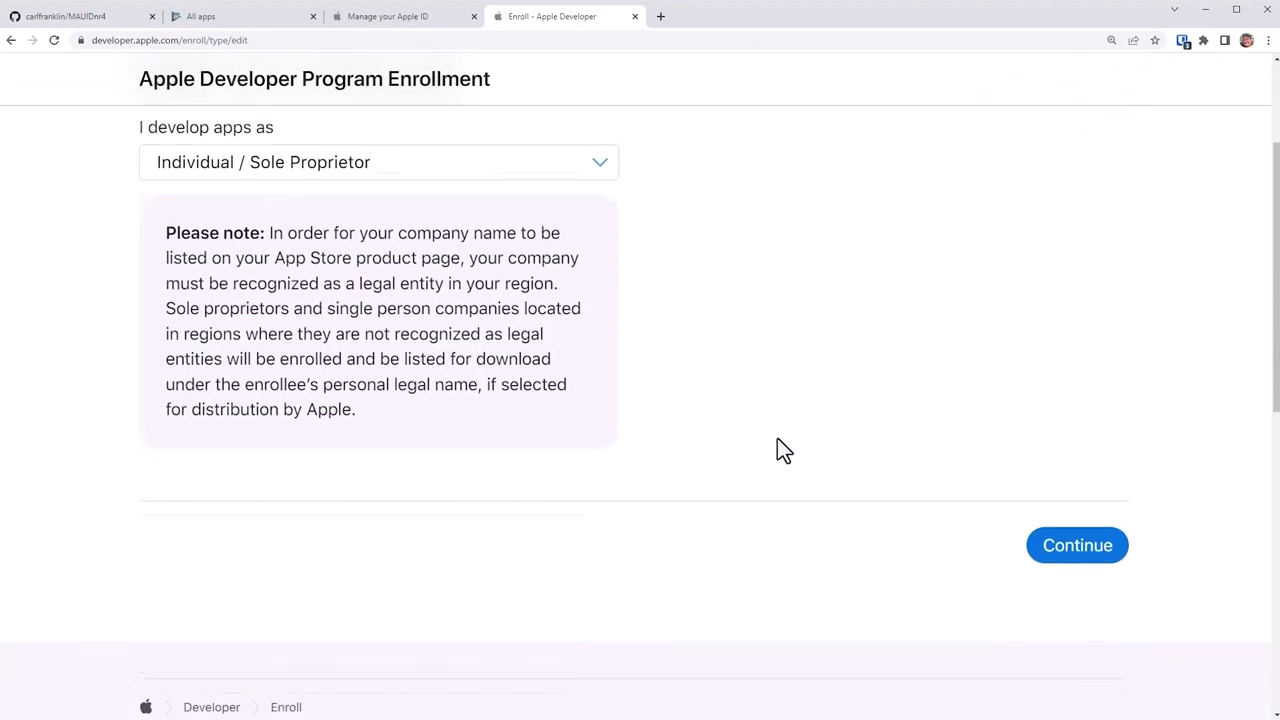
pyautogui.click(1042, 548)
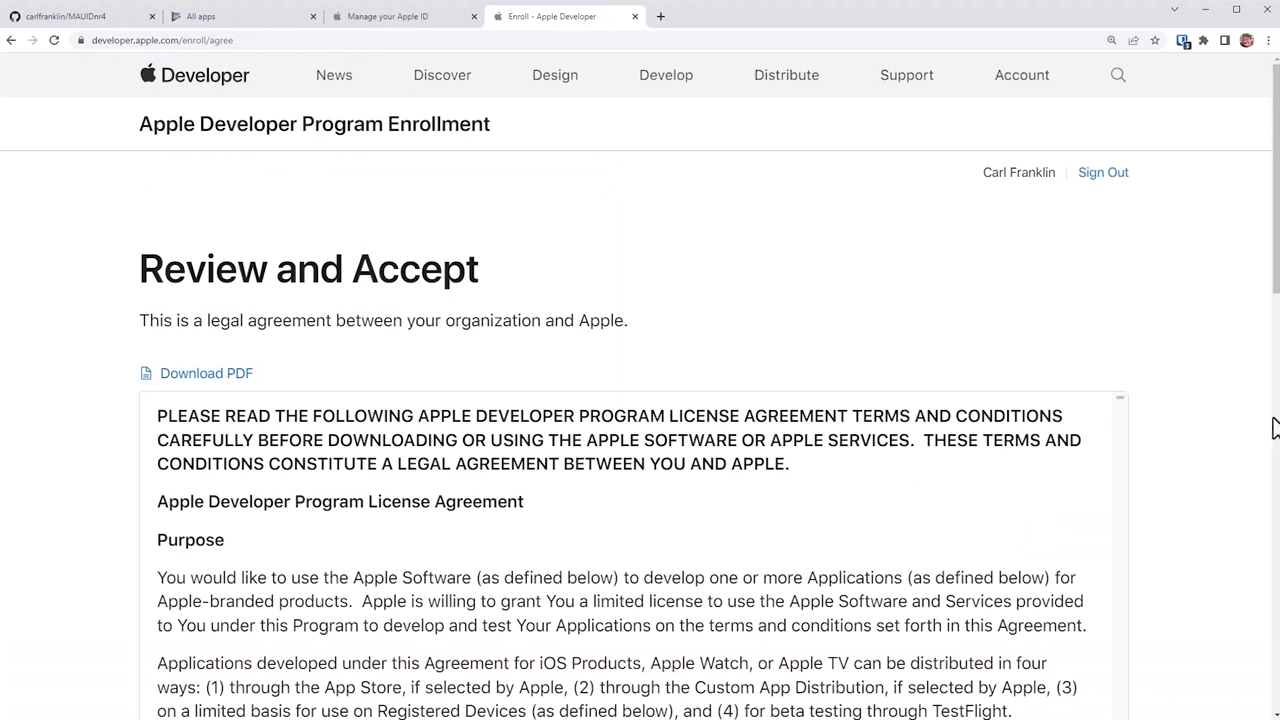
pyautogui.moveTo(1275, 252); pyautogui.dragTo(1276, 460)
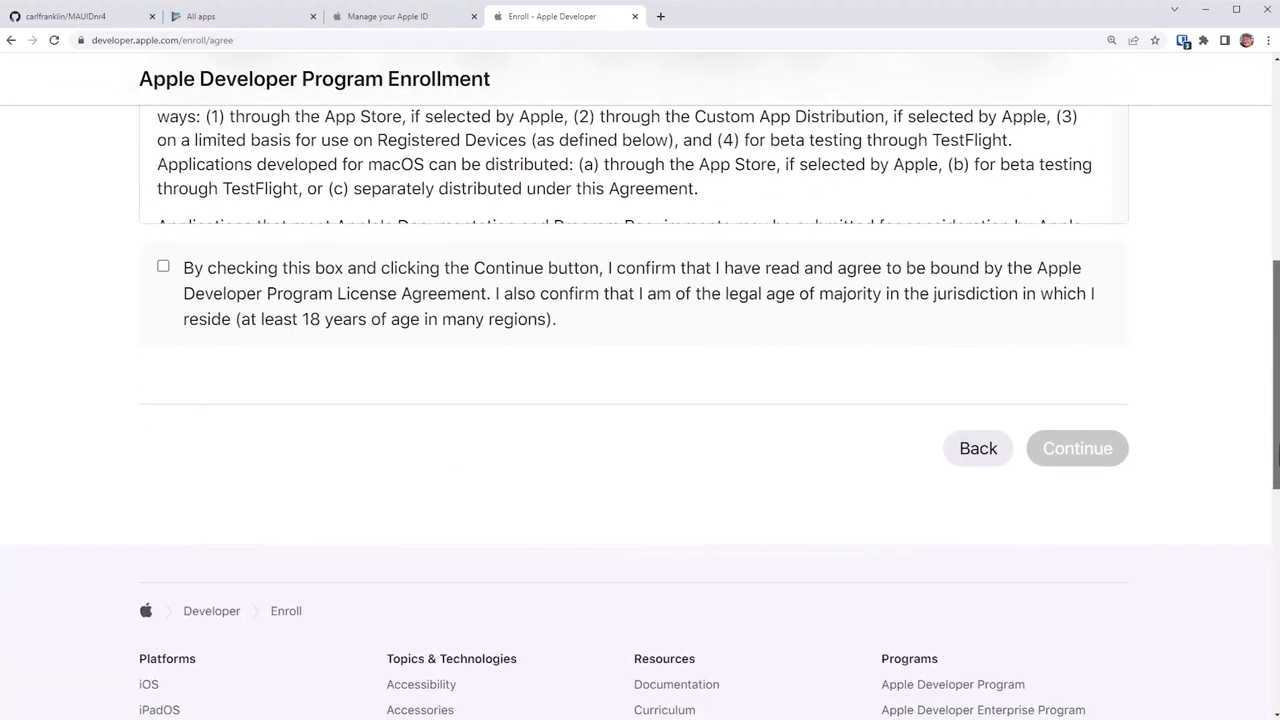
pyautogui.click(163, 267)
pyautogui.click(1075, 452)
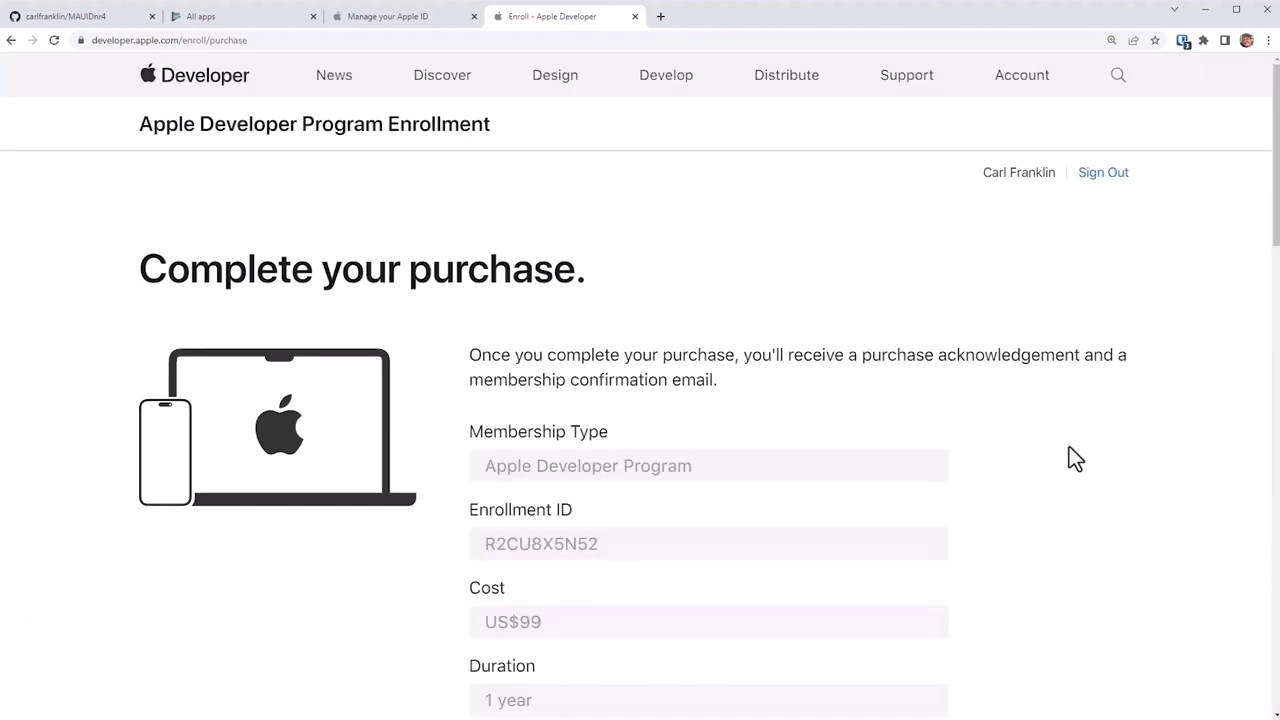
# Step: Allow automatic renewal and place the $99.00 Apple Developer membership order
pyautogui.scroll(-3, 1072, 447)
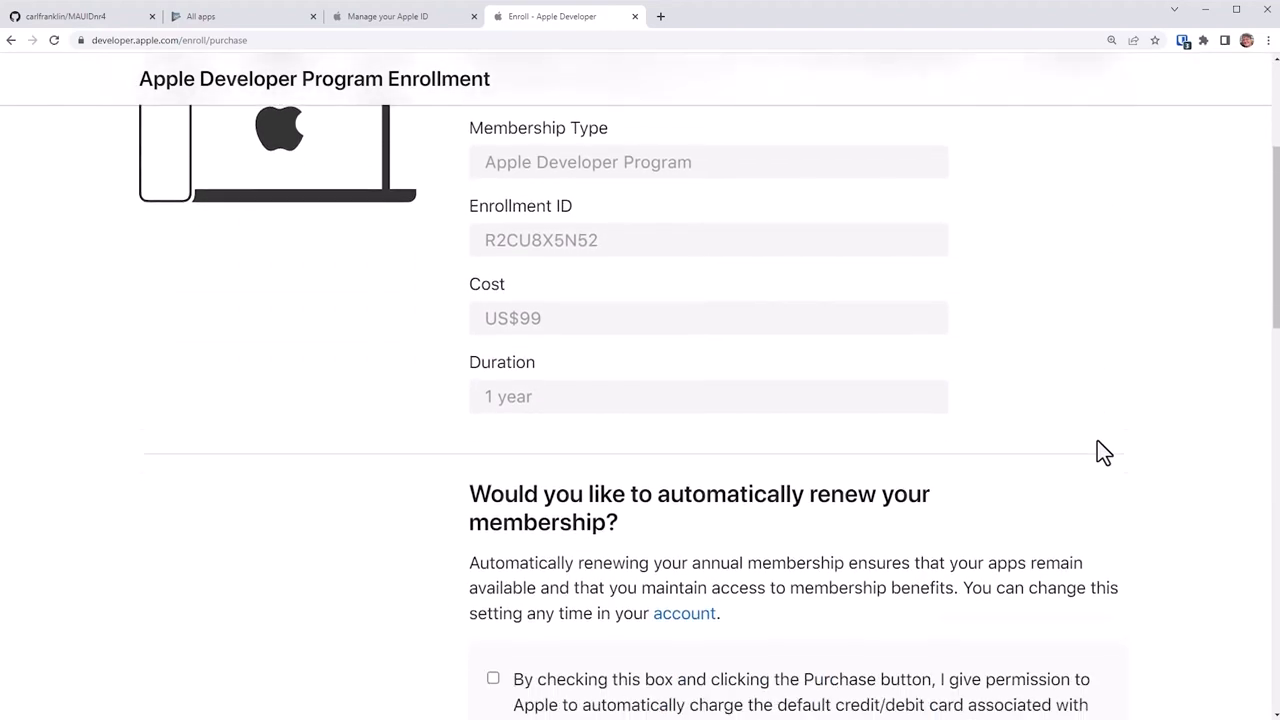
pyautogui.scroll(-4, 1100, 445)
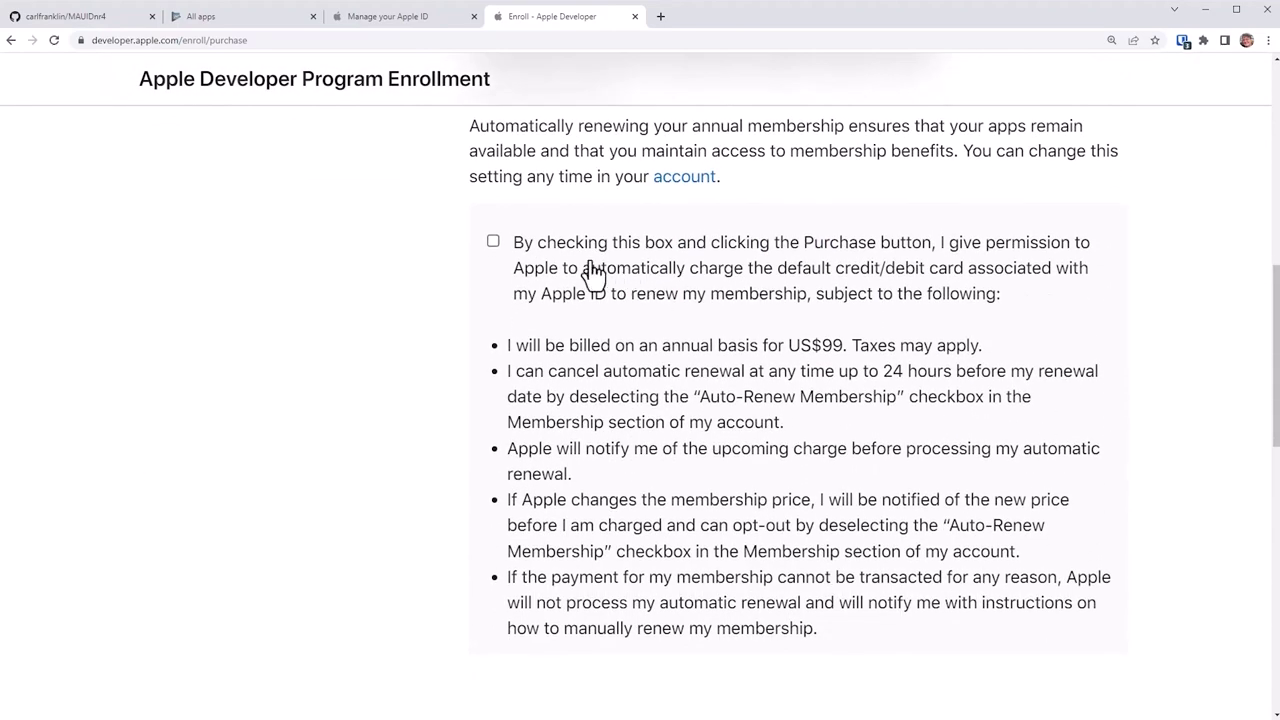
pyautogui.click(494, 244)
pyautogui.scroll(-3, 829, 320)
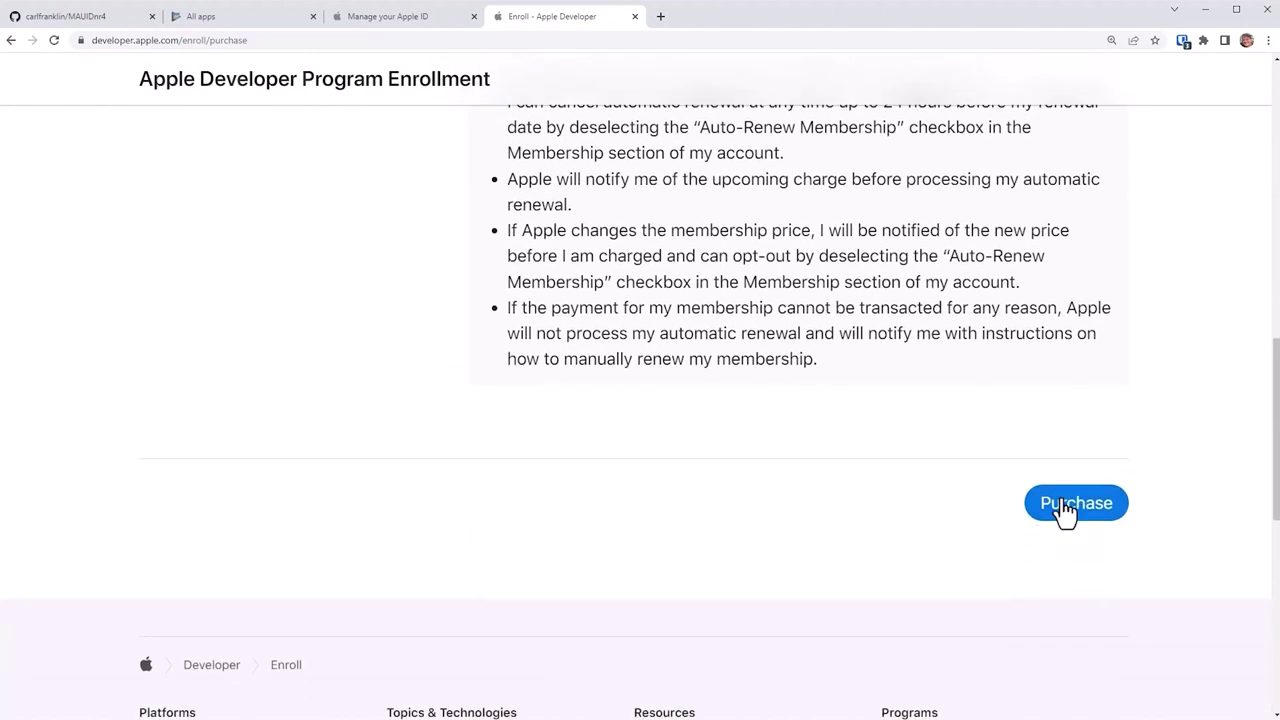
pyautogui.click(1066, 508)
pyautogui.click(505, 408)
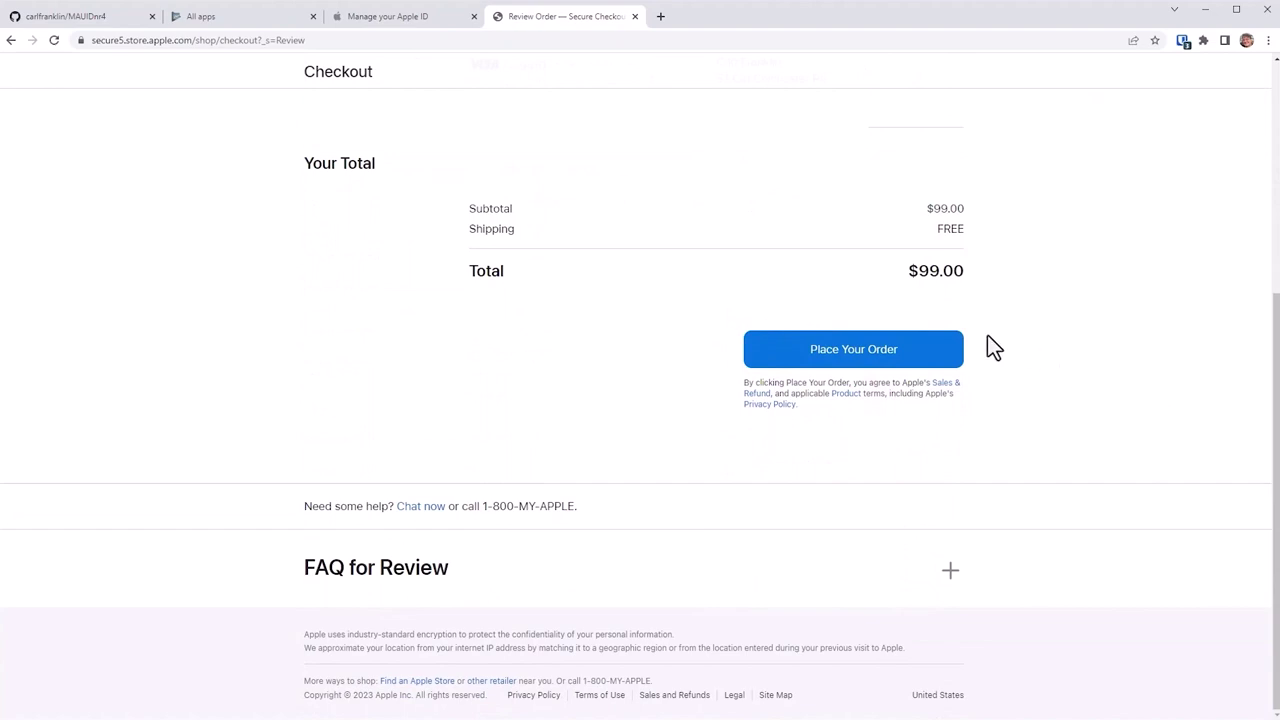
pyautogui.click(864, 352)
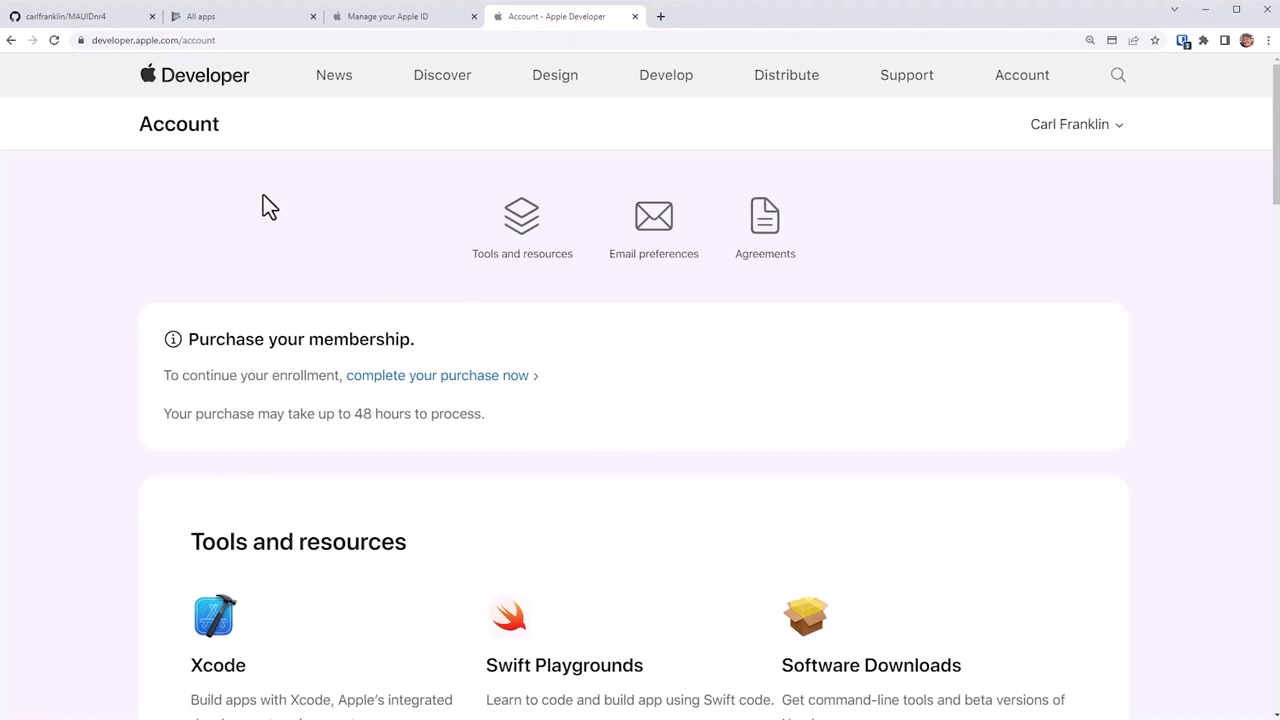
# Step: Check that Play Console ID verification is still pending, then go back to the Apple Developer account page
pyautogui.click(250, 20)
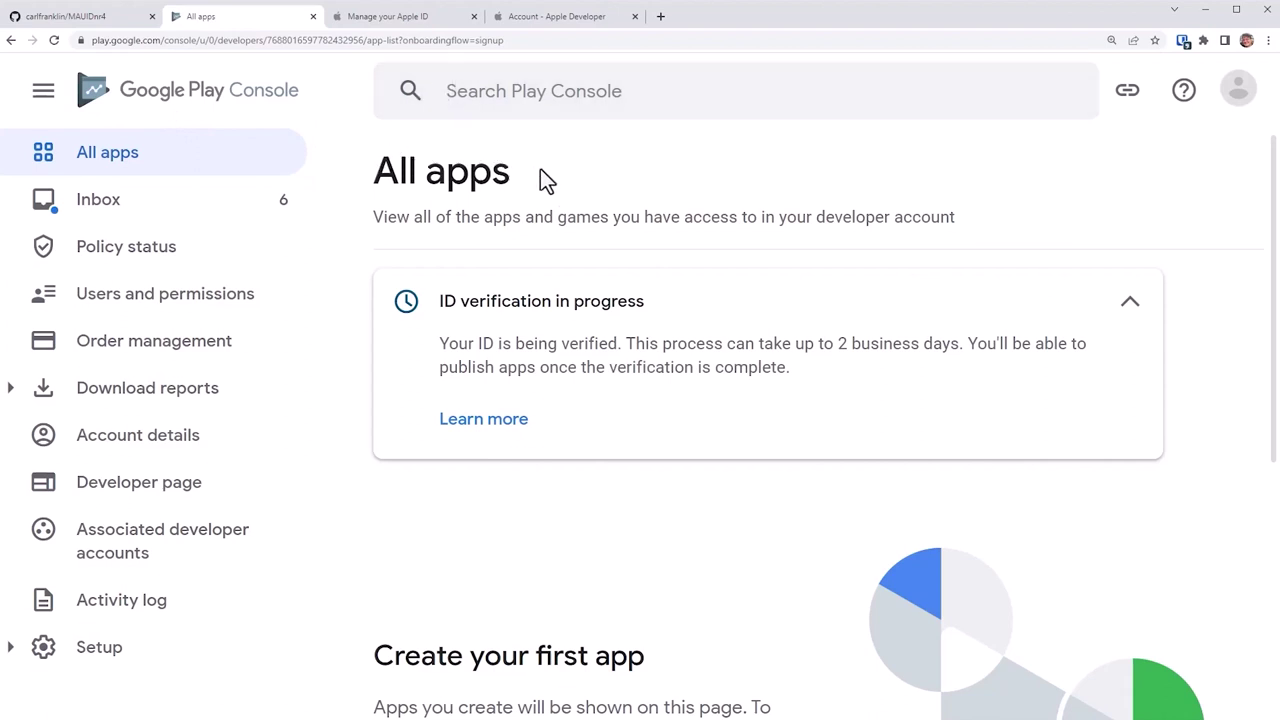
pyautogui.click(530, 22)
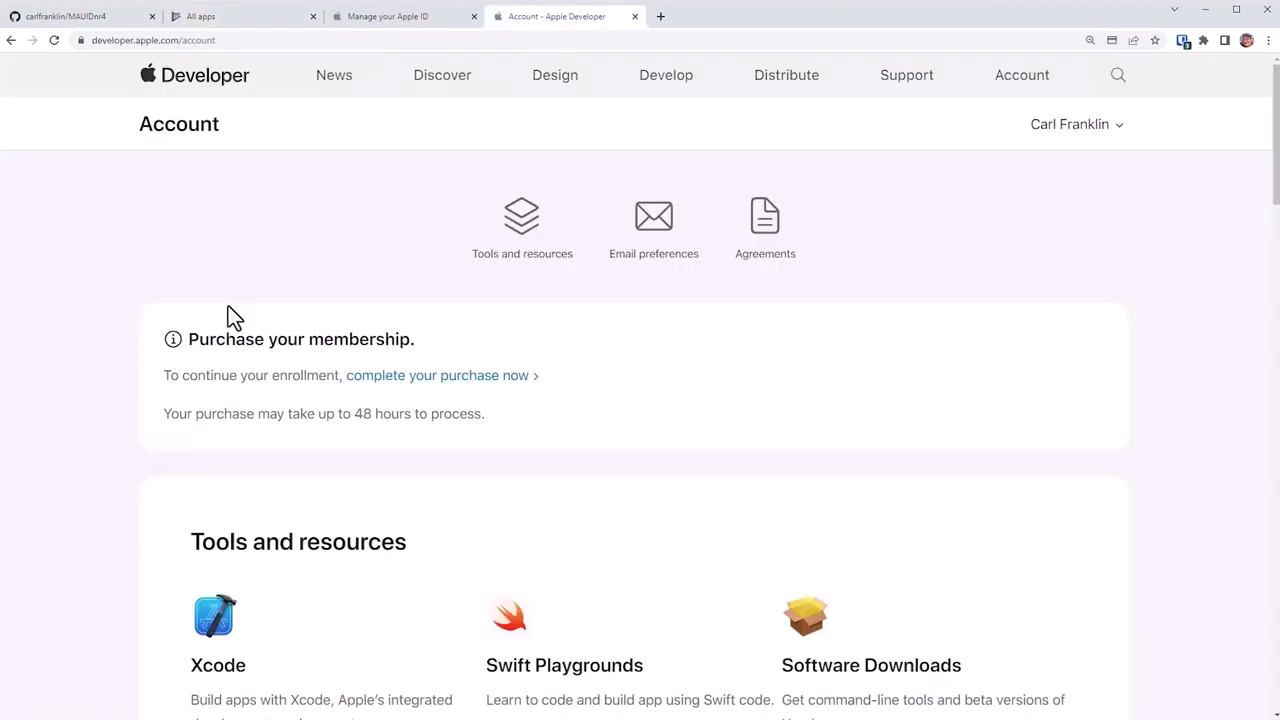